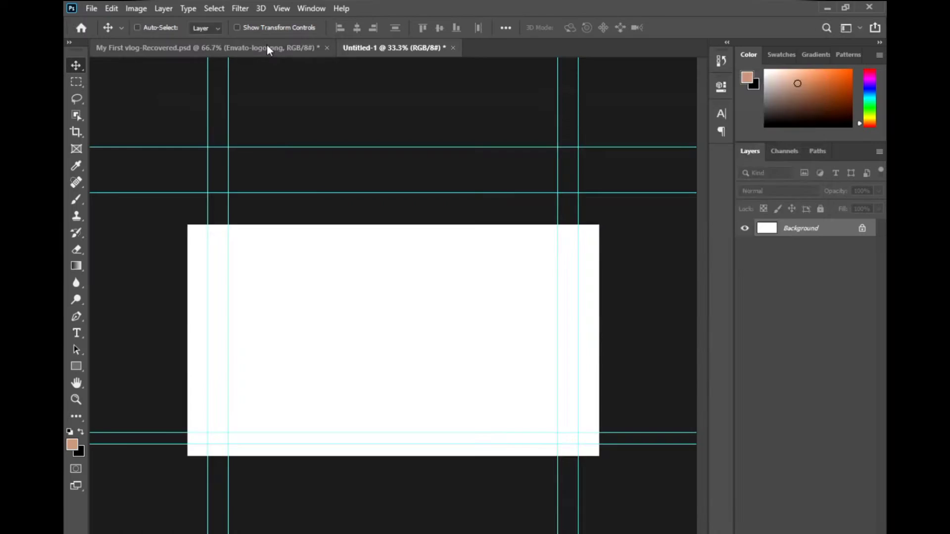
Bring up the New Document dialog with Ctrl+N
key(ctrl+n)
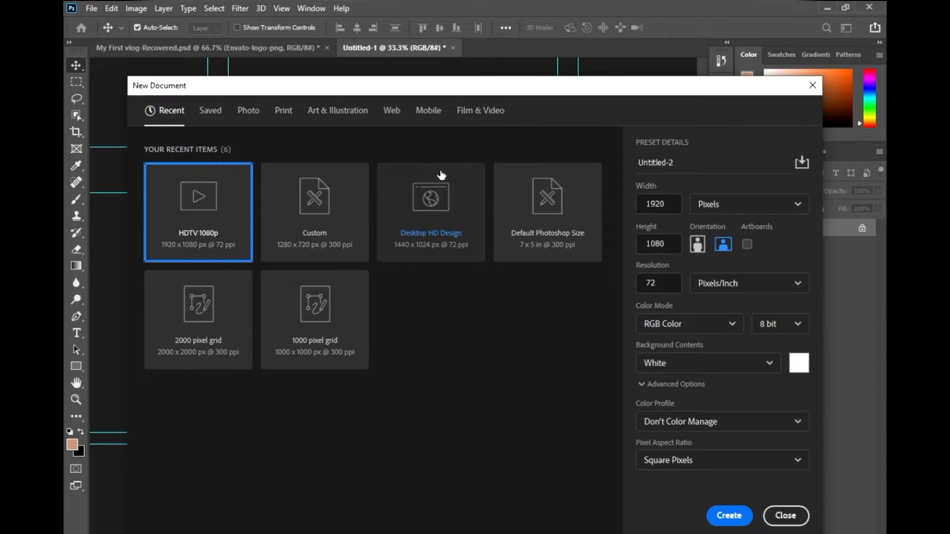
Create a 1280×720 document and add a near-black Solid Color fill layer, Color Fill 1
click(346, 256)
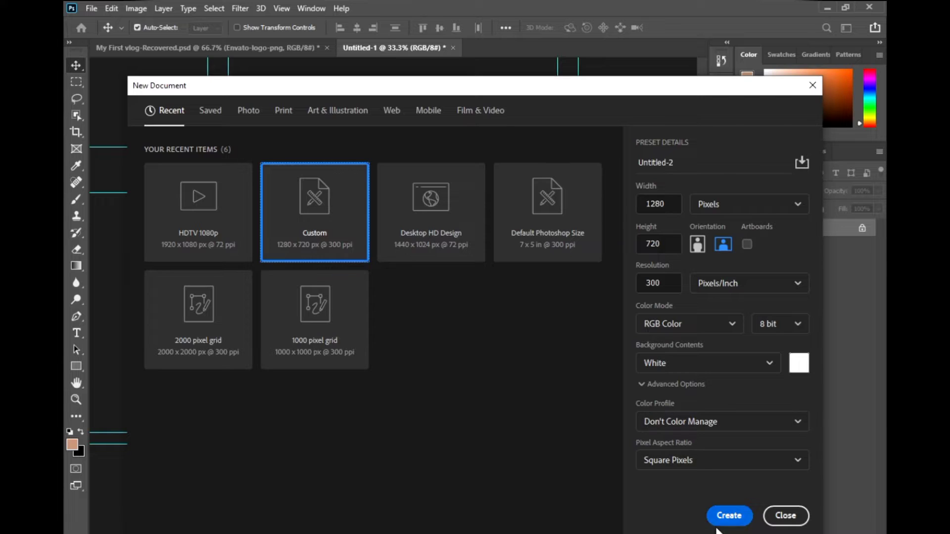
click(725, 516)
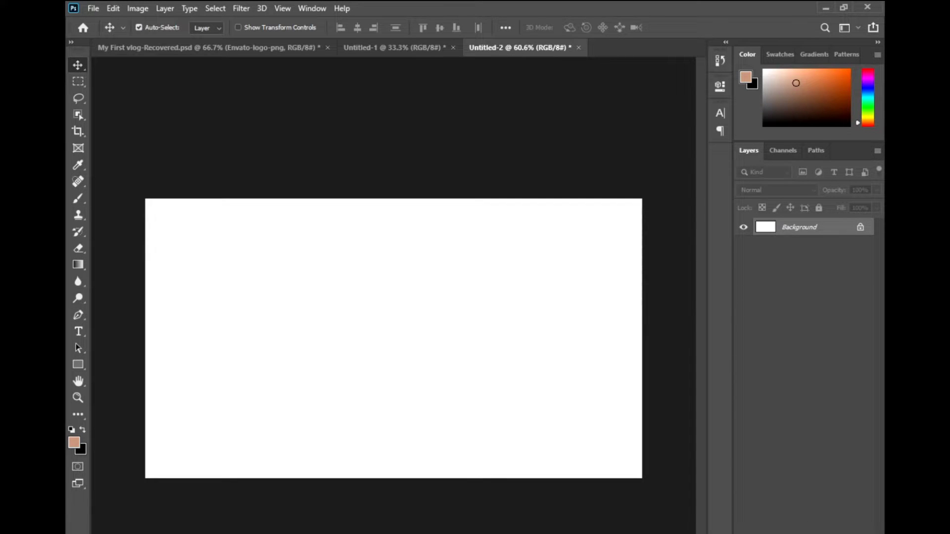
click(775, 389)
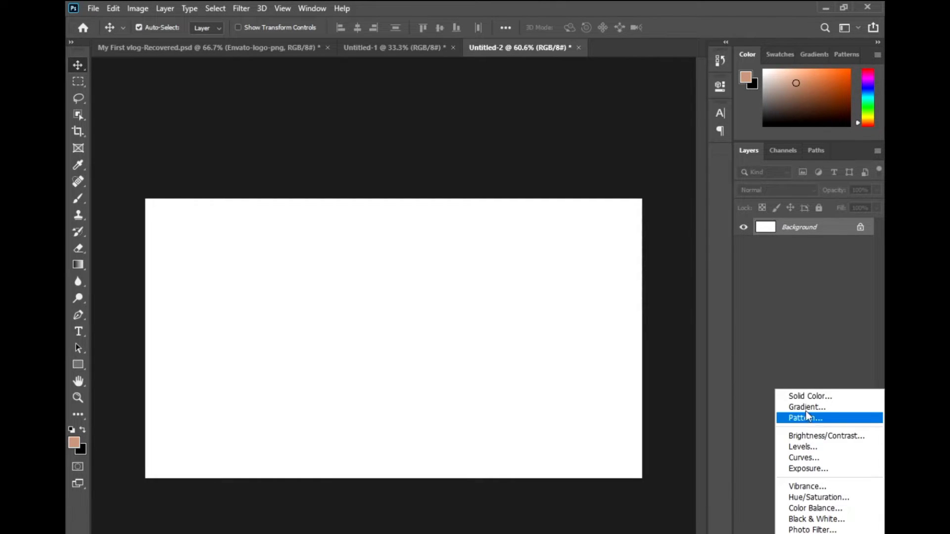
click(806, 396)
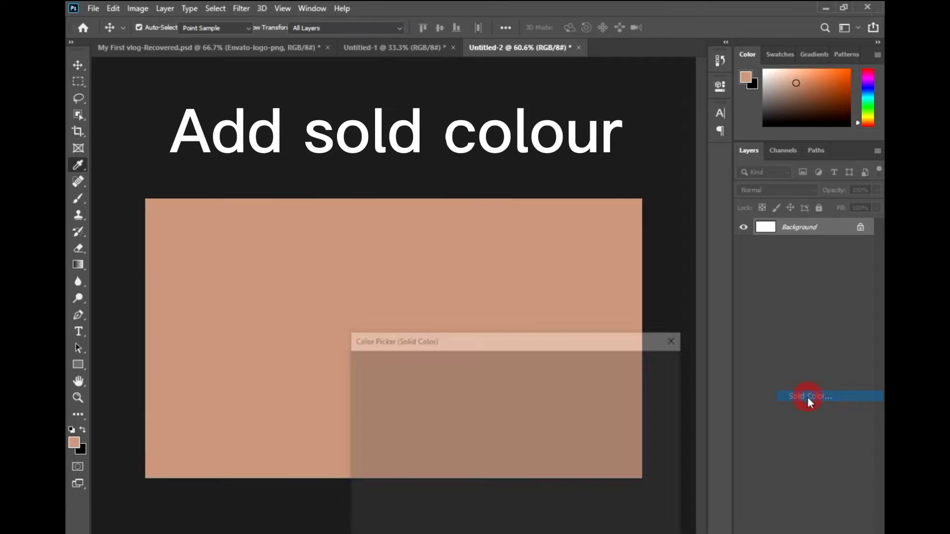
drag(471, 440, 354, 517)
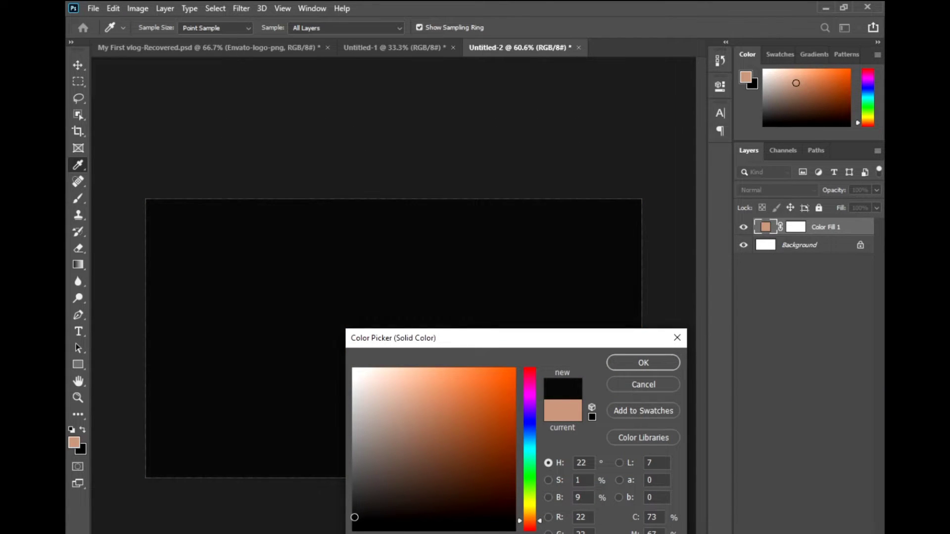
click(643, 363)
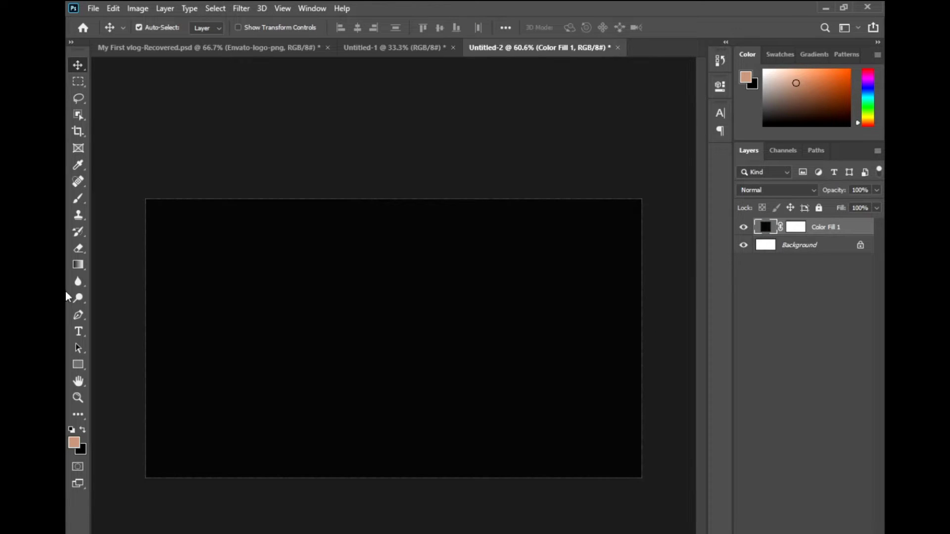
Type the word Gold on the canvas as a new text layer
click(78, 332)
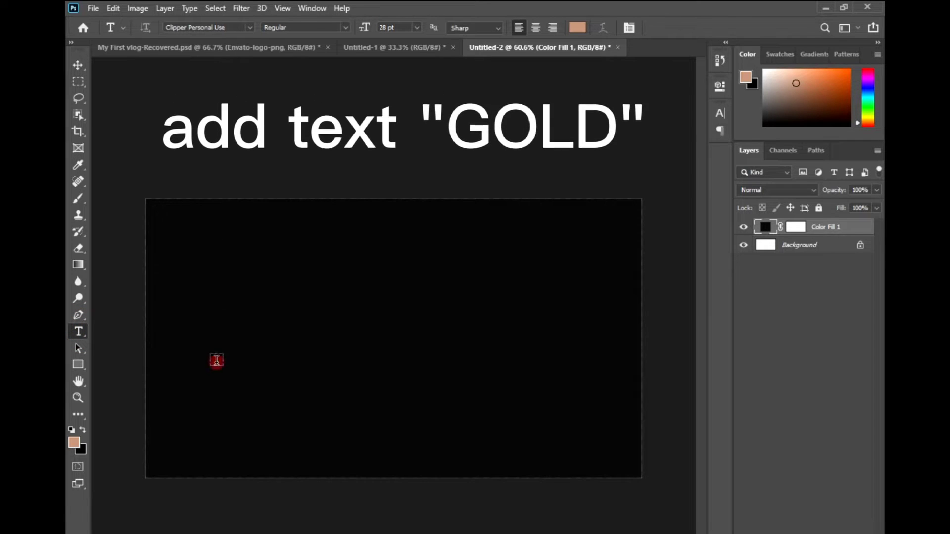
click(216, 361)
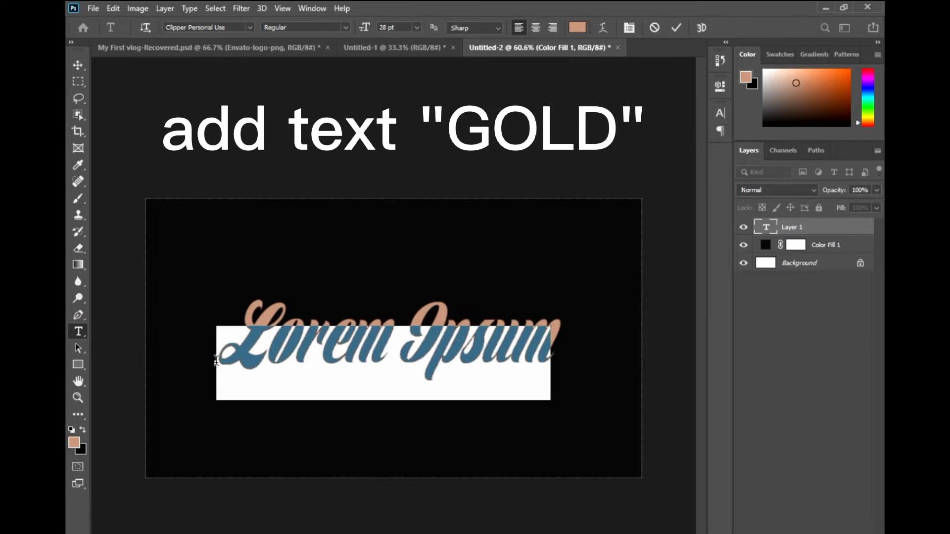
key(BackSpace)
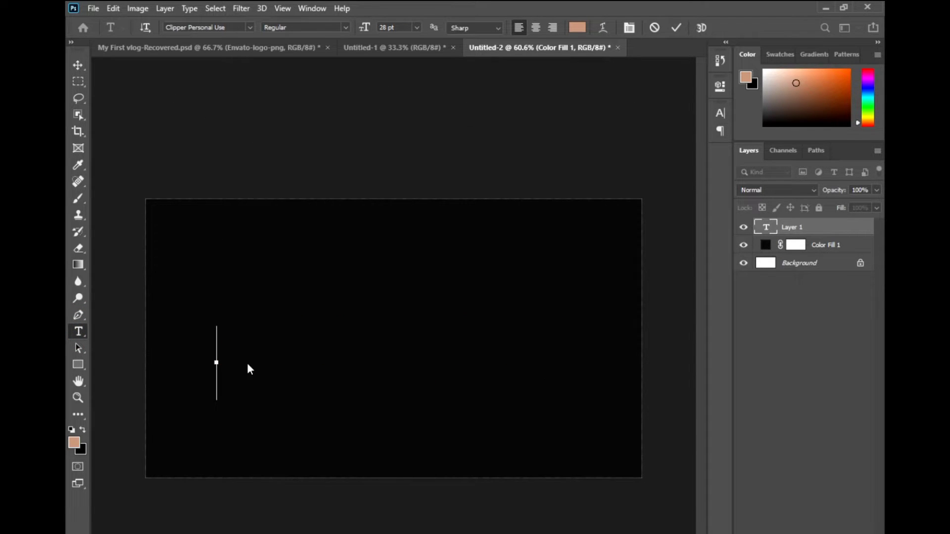
text(Gol)
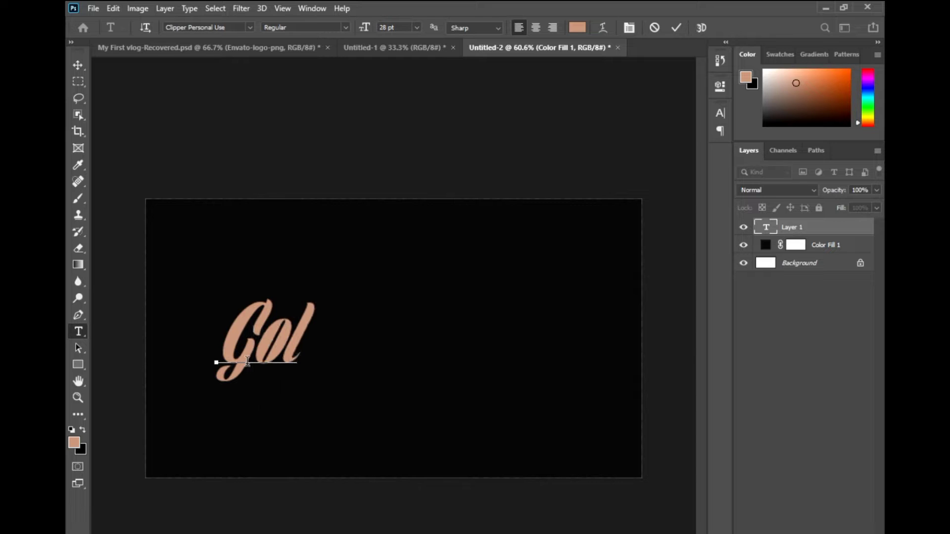
text(d)
Set the Gold text's font to An Unfortunate Event DeWarped
key(ctrl+a)
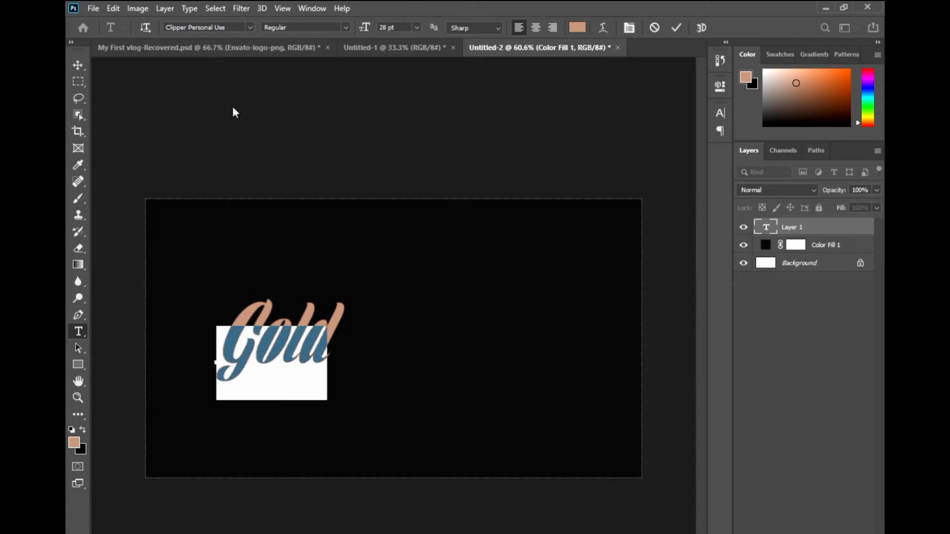
click(252, 28)
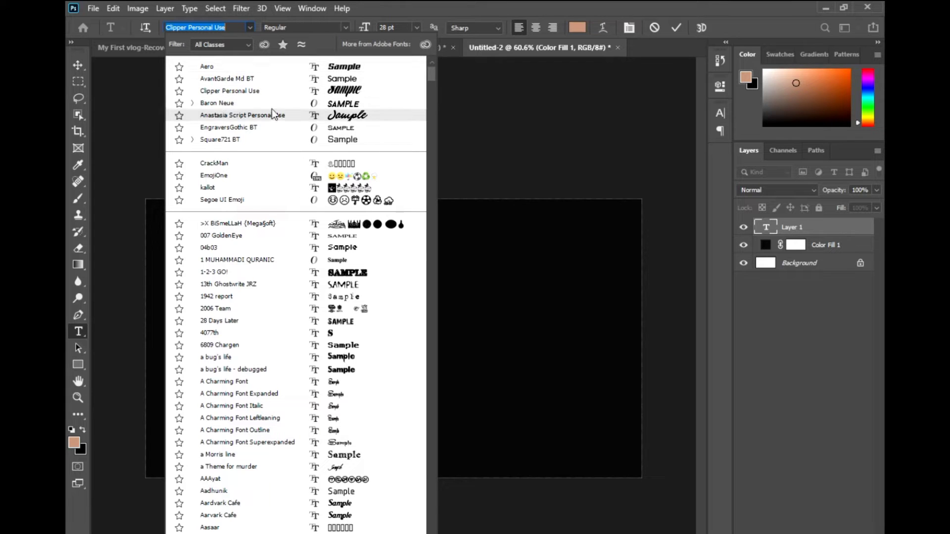
scroll(299, 246, down, 2)
scroll(295, 232, down, 4)
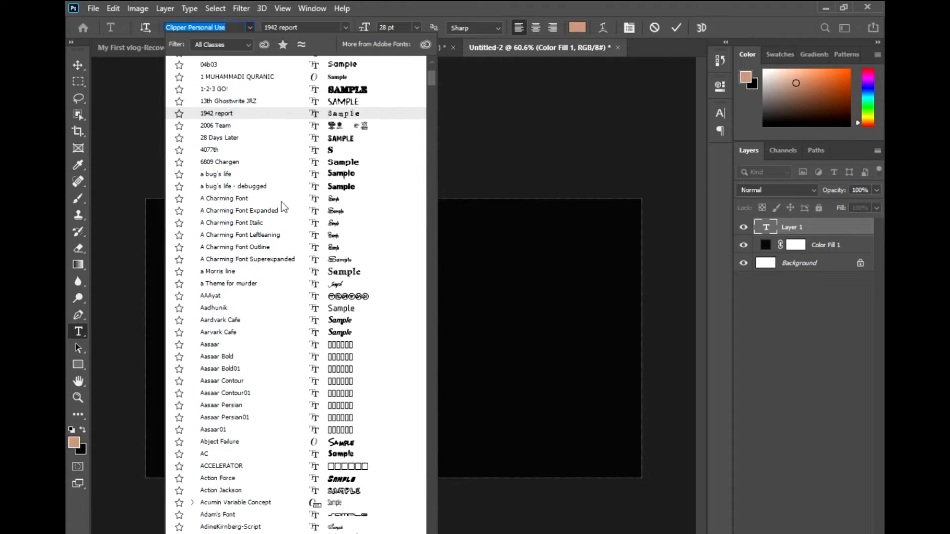
scroll(290, 218, down, 3)
scroll(283, 205, down, 3)
scroll(284, 204, down, 4)
scroll(283, 205, down, 3)
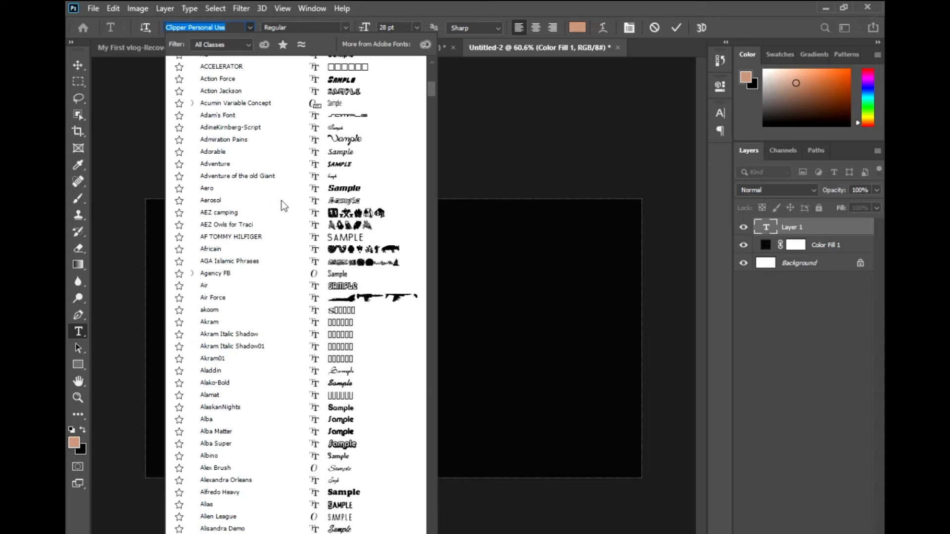
scroll(283, 205, down, 2)
scroll(284, 205, down, 4)
scroll(284, 204, down, 2)
scroll(284, 205, down, 5)
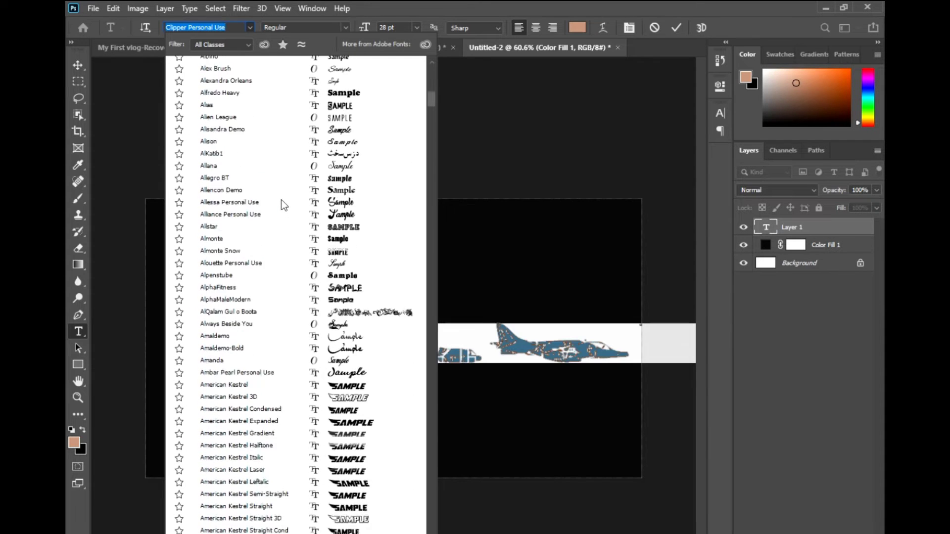
scroll(283, 205, down, 3)
scroll(284, 205, down, 3)
scroll(283, 204, down, 4)
scroll(283, 205, down, 1)
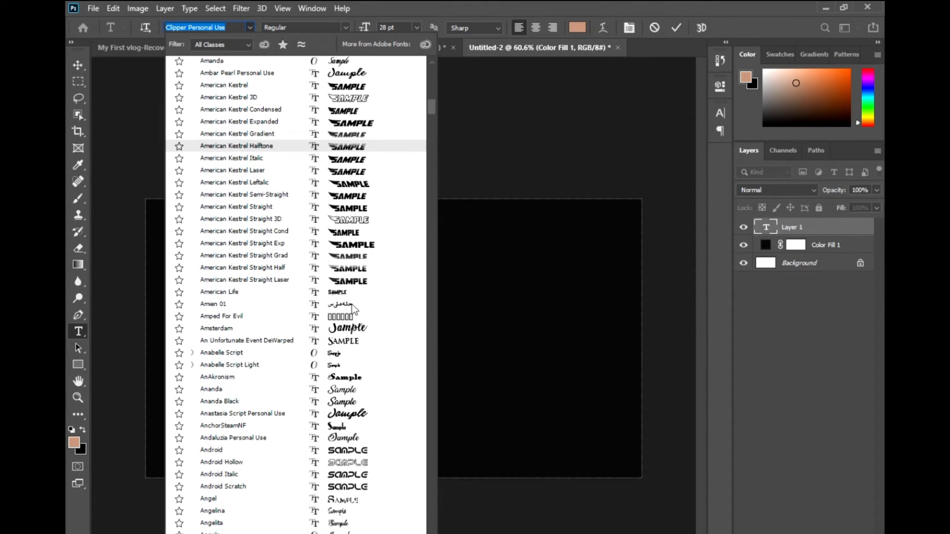
click(354, 341)
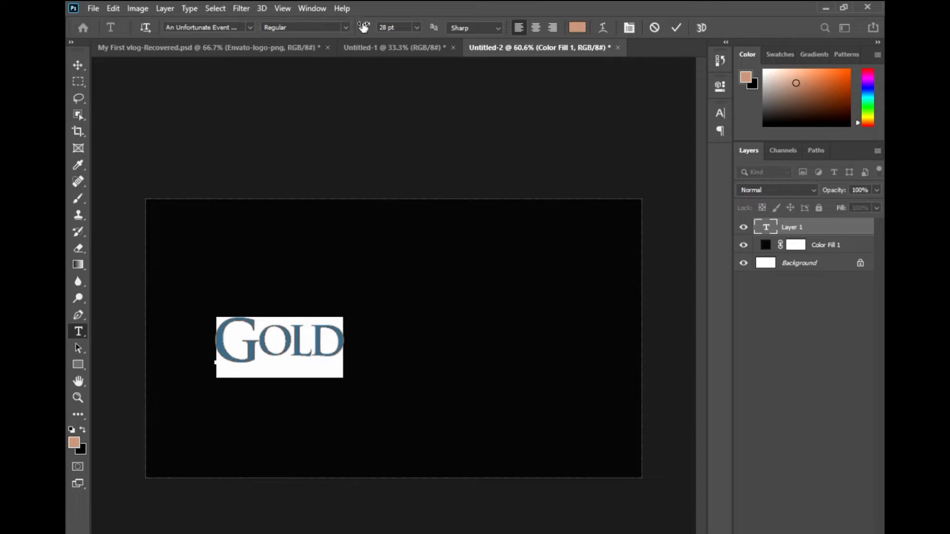
Enlarge the Gold text to 80 pt, shift it lower-left, and colour it white
drag(364, 27, 398, 28)
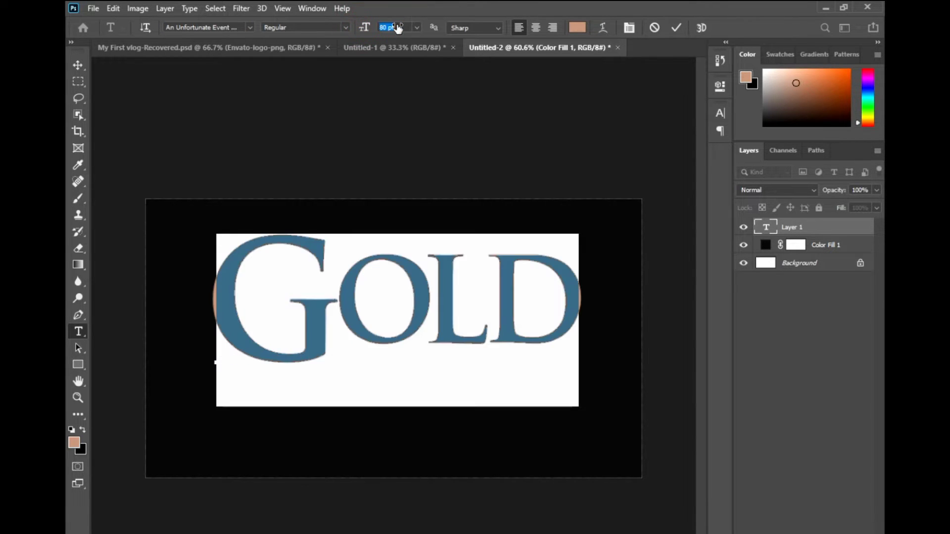
drag(363, 216, 353, 242)
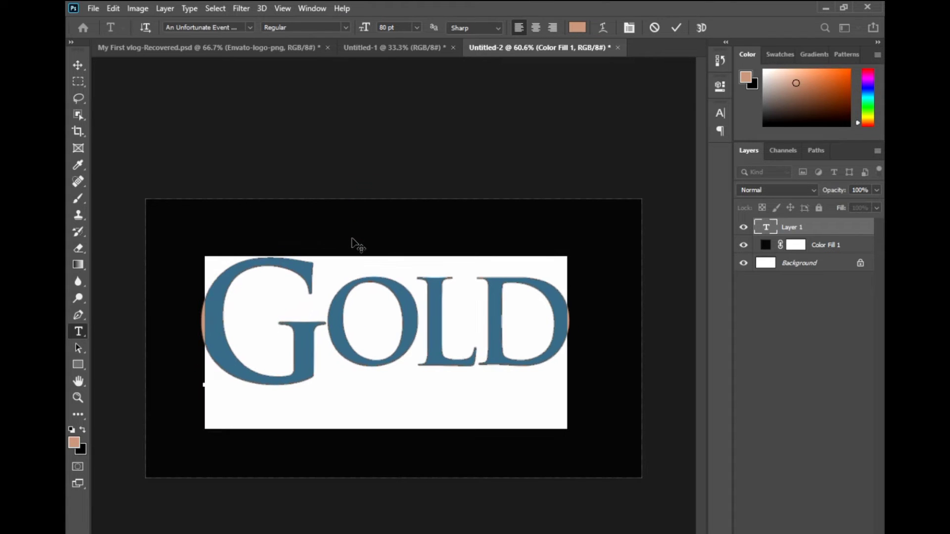
click(577, 27)
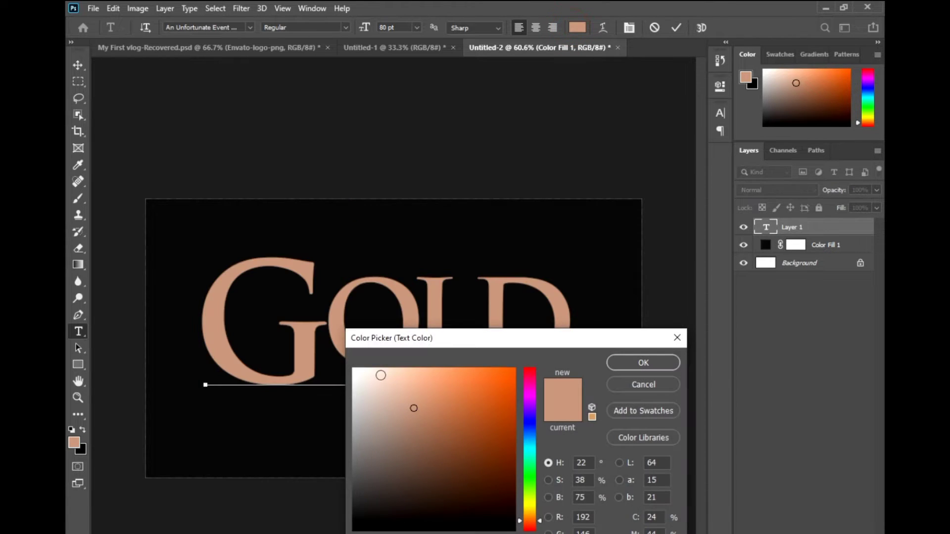
click(356, 371)
click(642, 362)
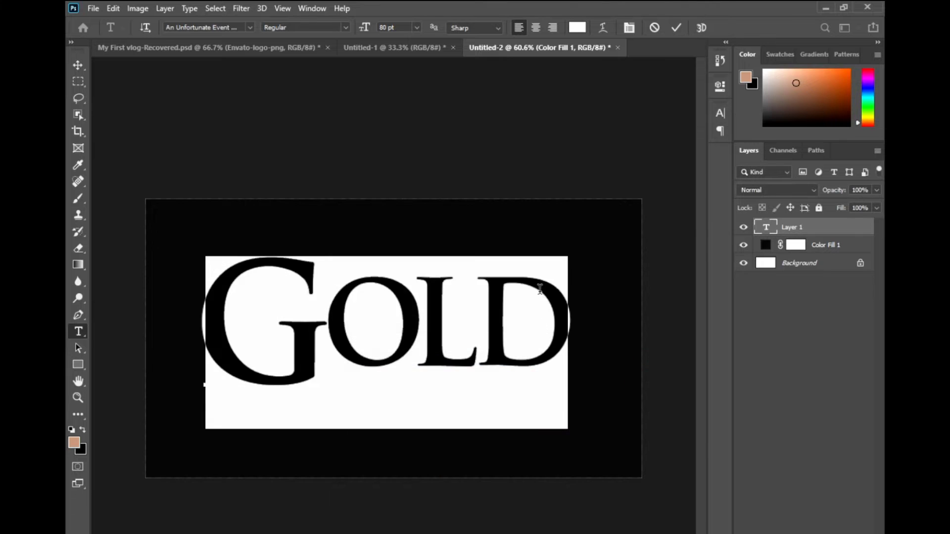
Move the text down, centre-align it and commit the text edit
drag(562, 240, 564, 257)
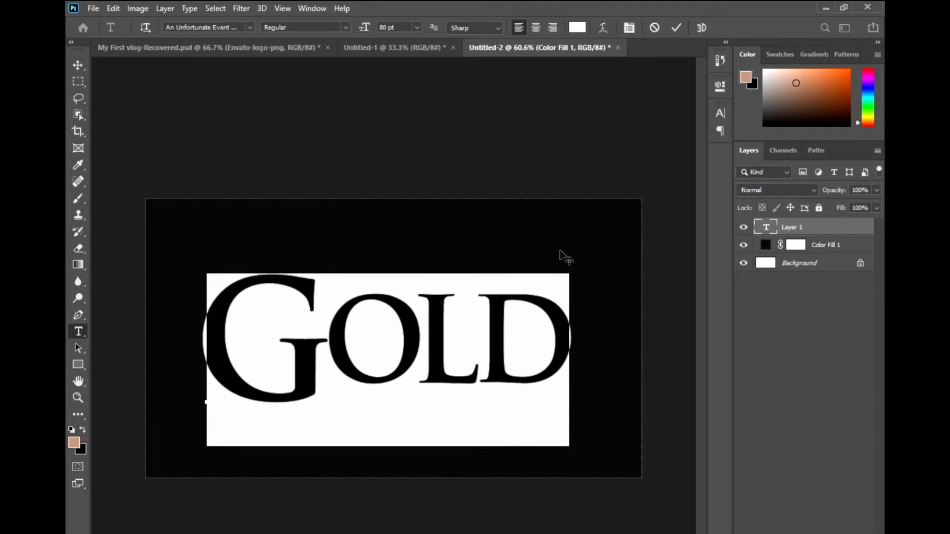
click(536, 29)
click(78, 82)
click(79, 65)
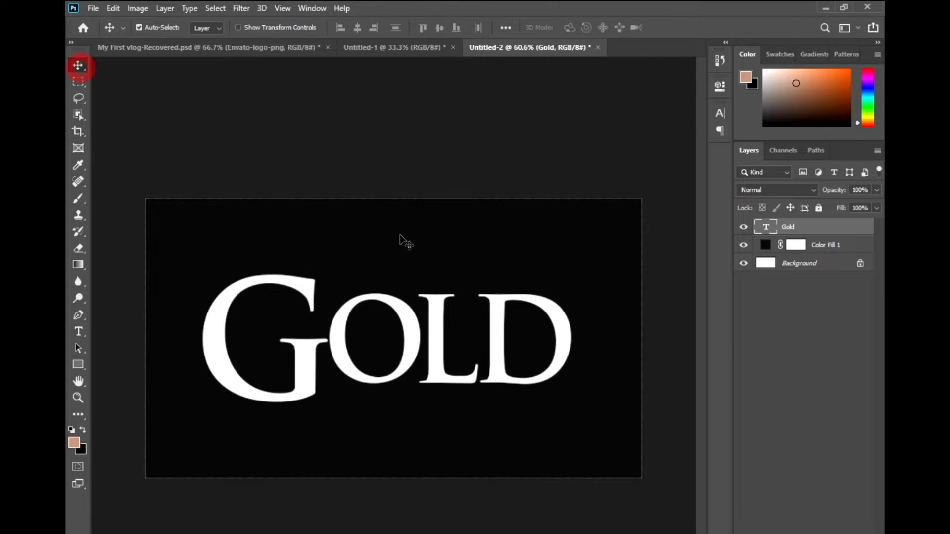
Open Layer Style for the Gold layer, reposition the dialog, and enable Bevel & Emboss
right_click(862, 230)
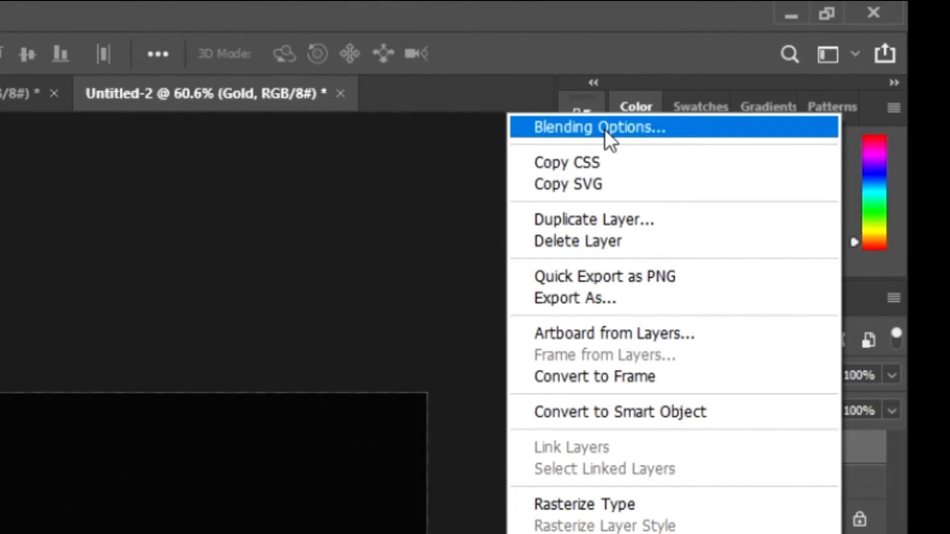
click(605, 130)
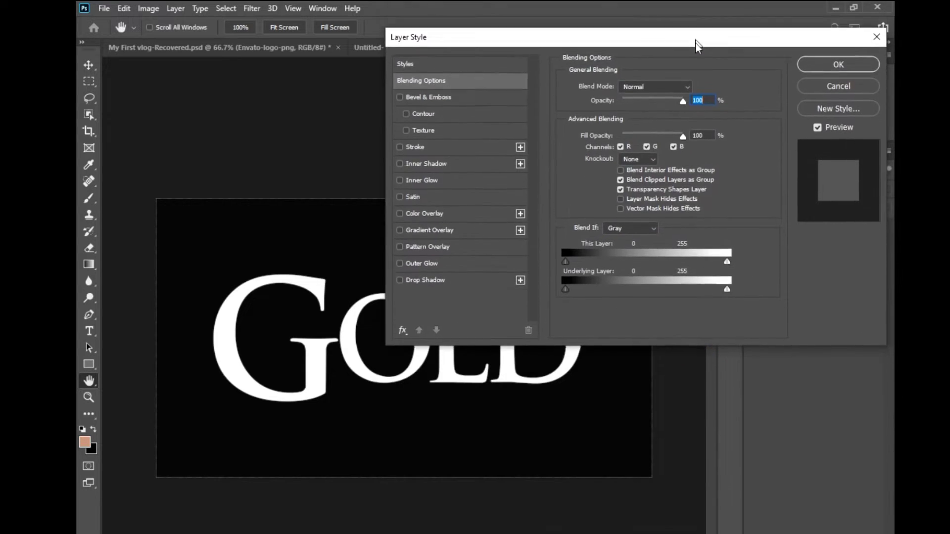
mouse_move(699, 319)
mouse_down()
mouse_move(685, 112)
mouse_move(686, 125)
mouse_up()
key(alt)
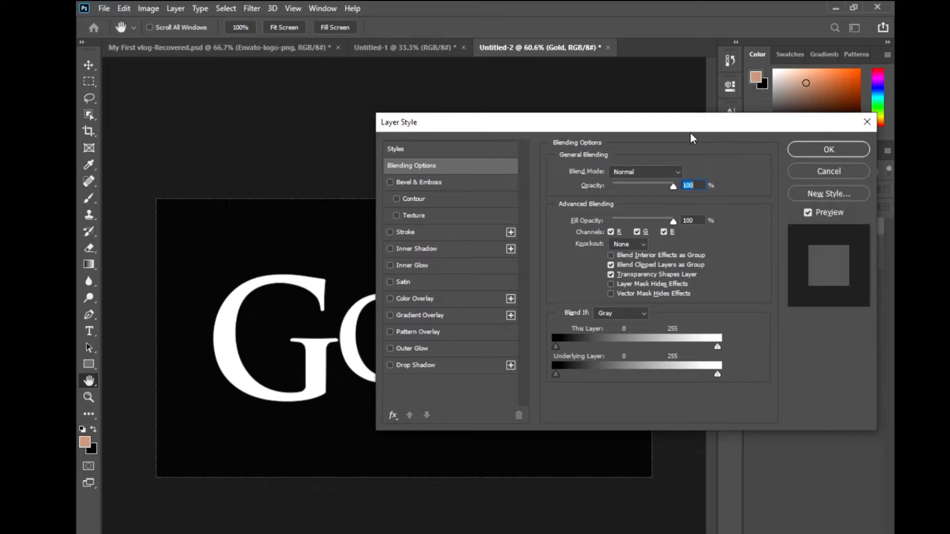
drag(689, 132, 699, 129)
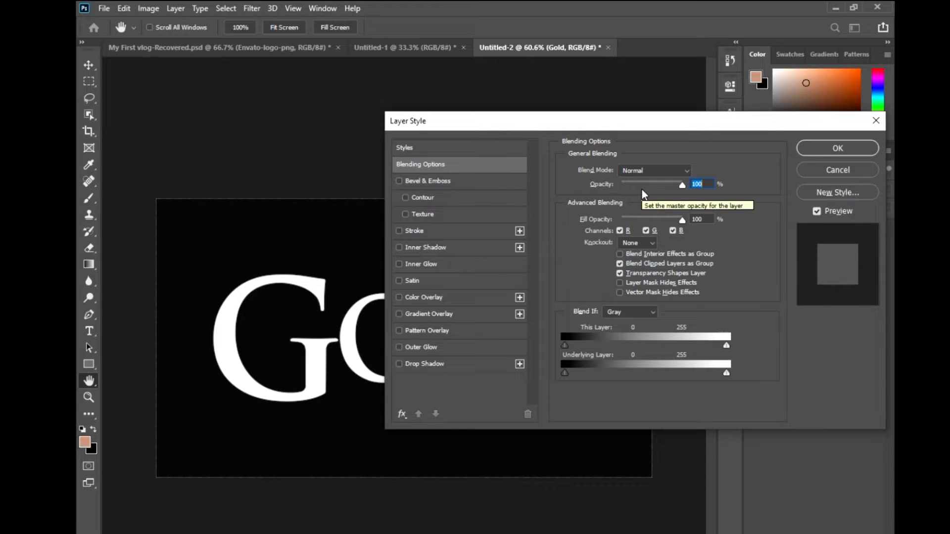
click(399, 181)
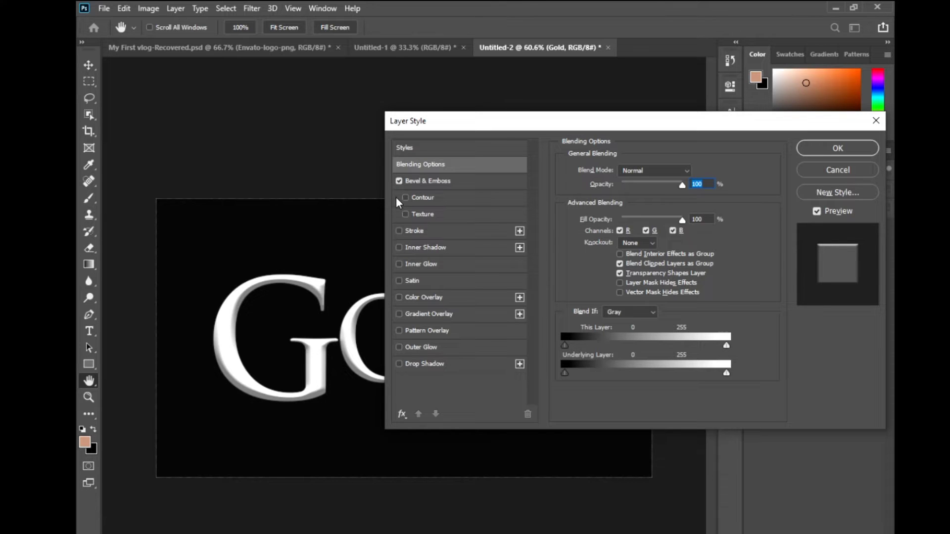
Add Inner Shadow and a white Color Overlay to the Gold text's layer style
click(399, 247)
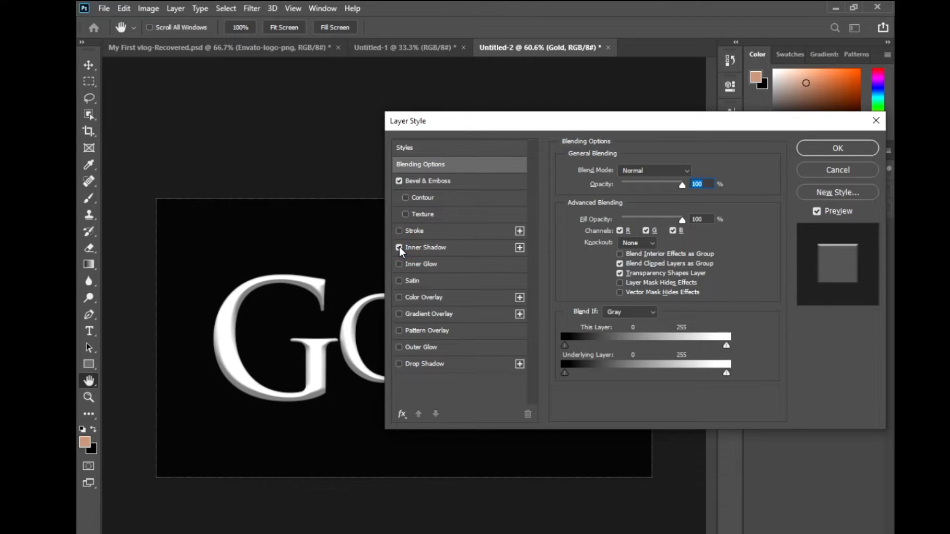
click(399, 298)
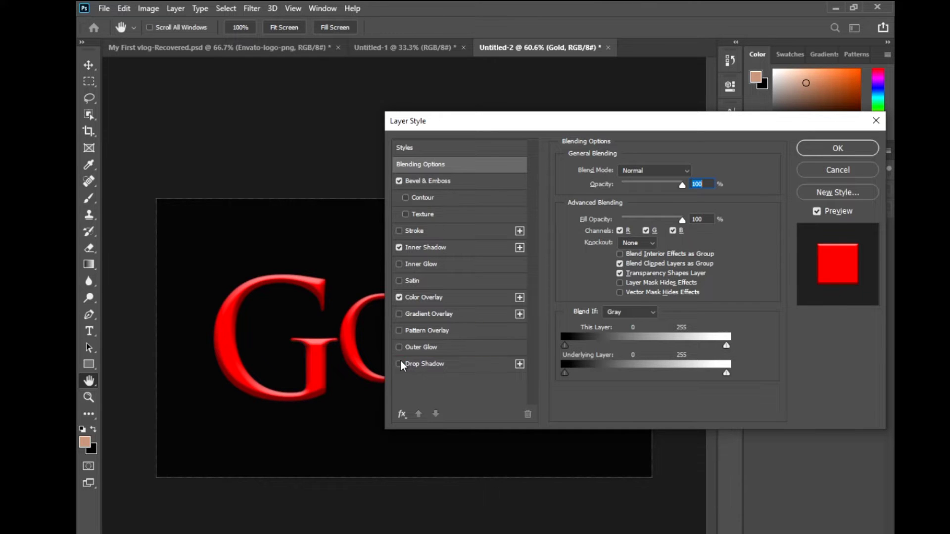
click(426, 298)
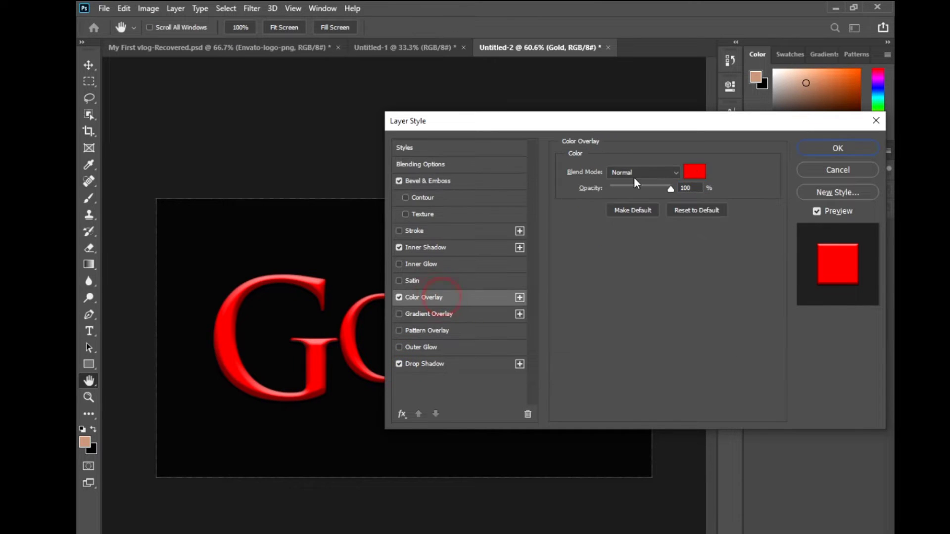
click(695, 171)
drag(401, 392, 364, 369)
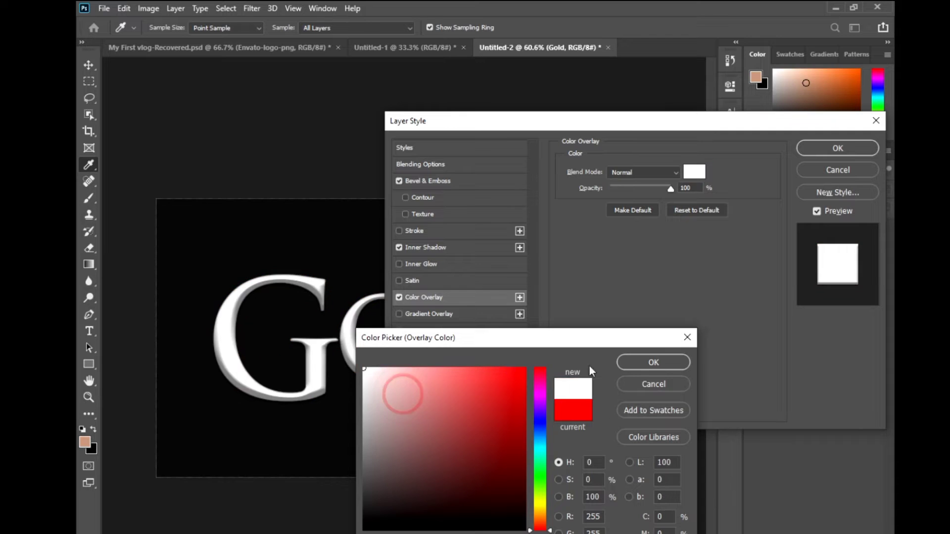
click(653, 362)
click(482, 180)
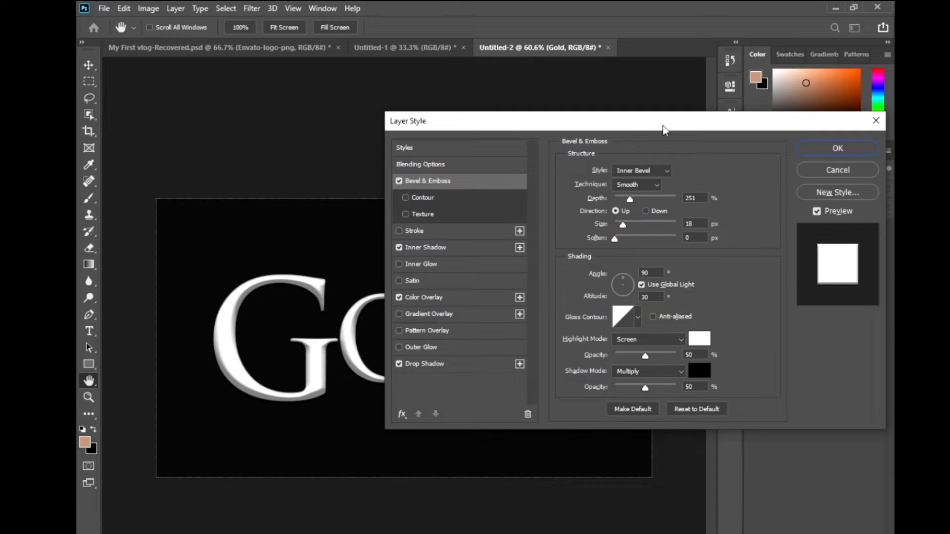
Set the bevel technique to Chisel Hard with 300% depth and direction Up
click(660, 186)
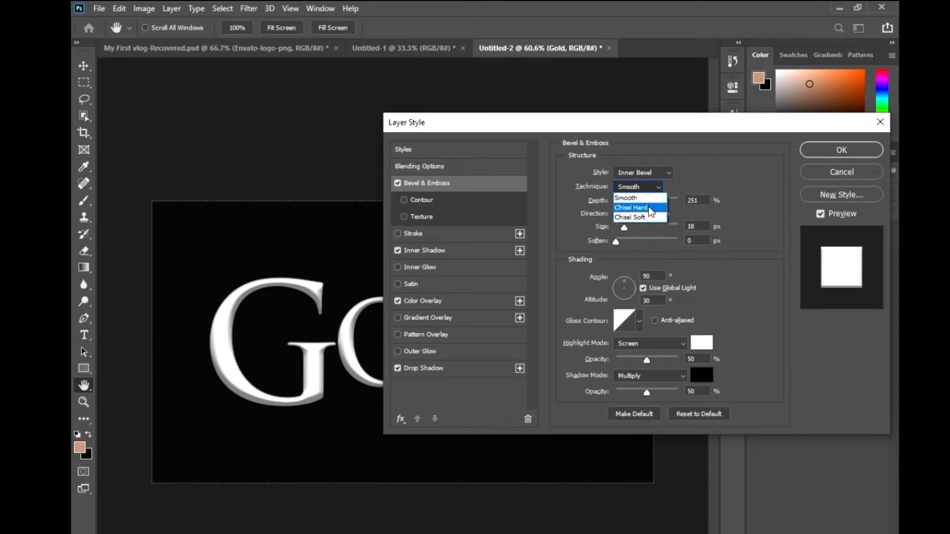
click(649, 211)
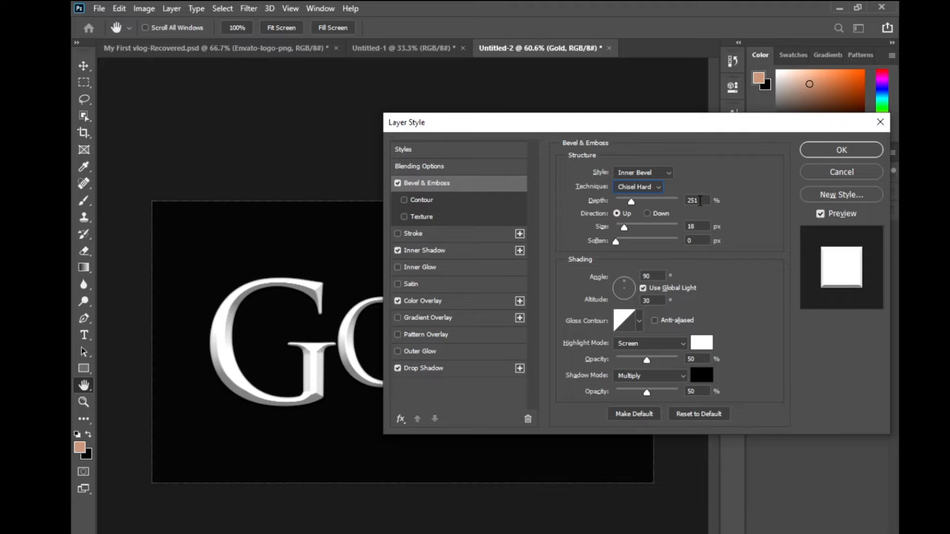
double_click(700, 201)
text(3)
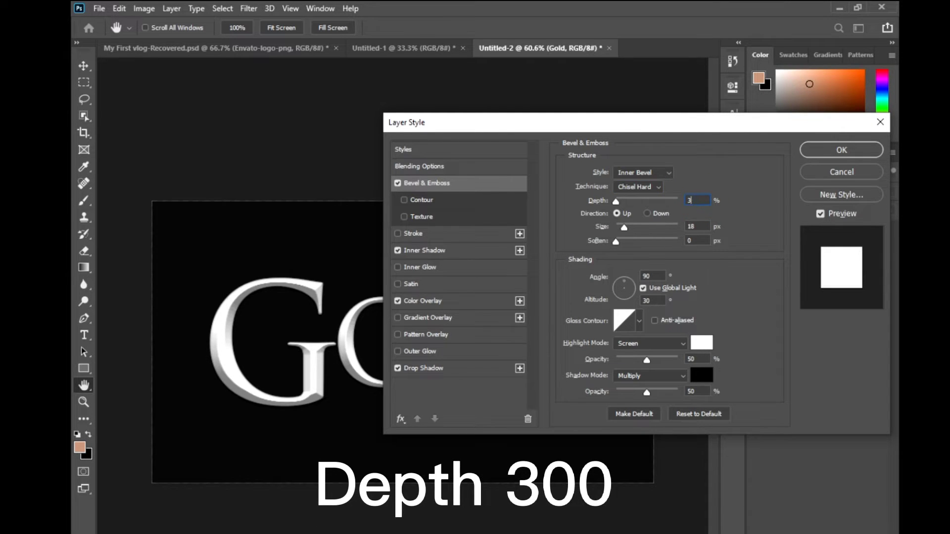
text(00)
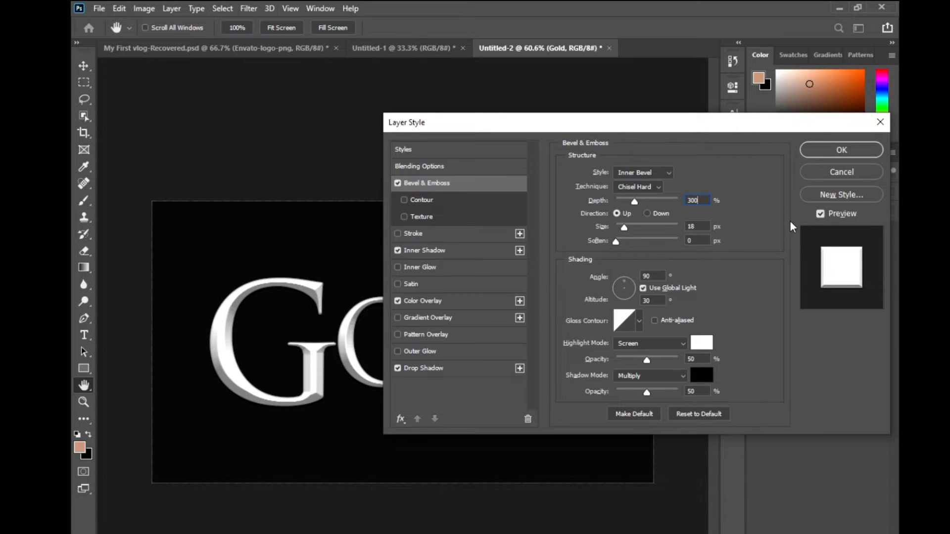
click(760, 216)
click(617, 214)
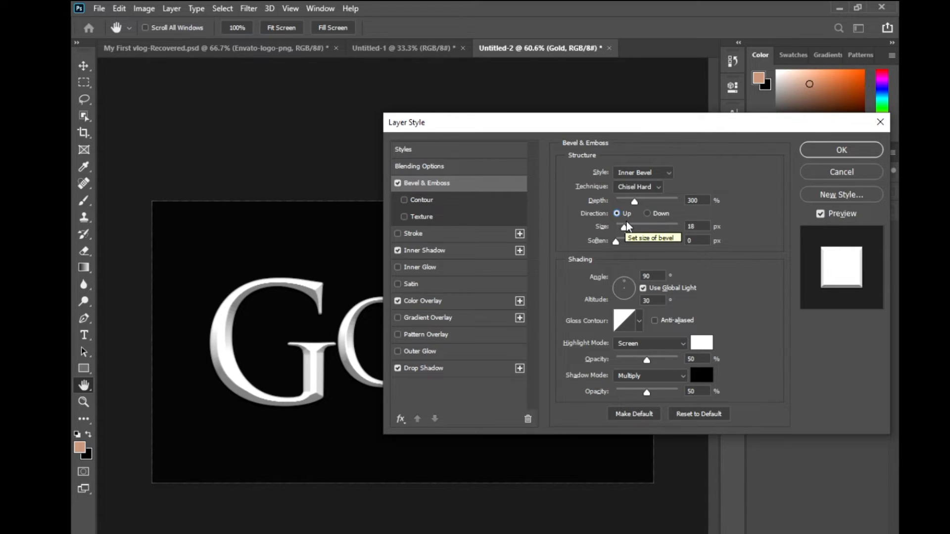
Set bevel size 20 px, soften 0, shading angle 90° and altitude 35°
drag(627, 226, 630, 228)
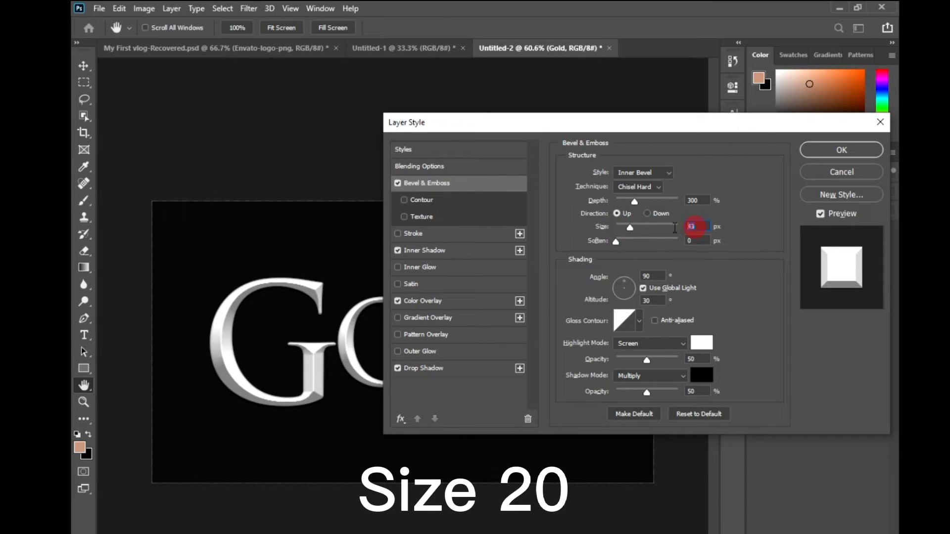
text(20)
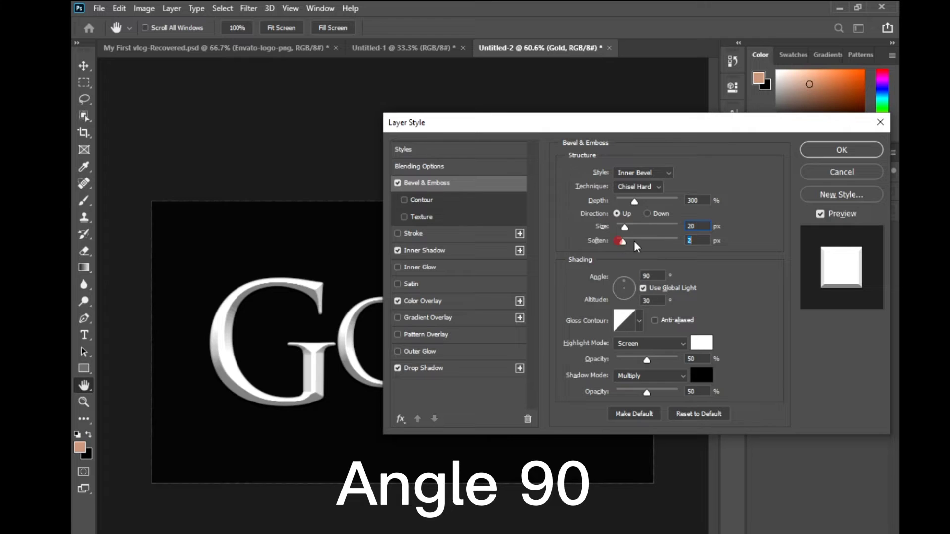
click(616, 242)
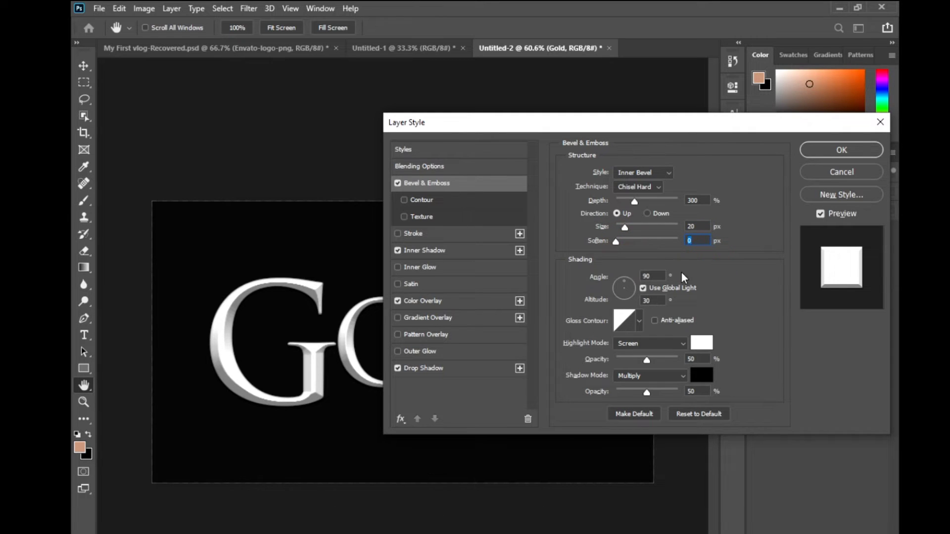
click(653, 276)
text(90)
click(709, 281)
click(657, 301)
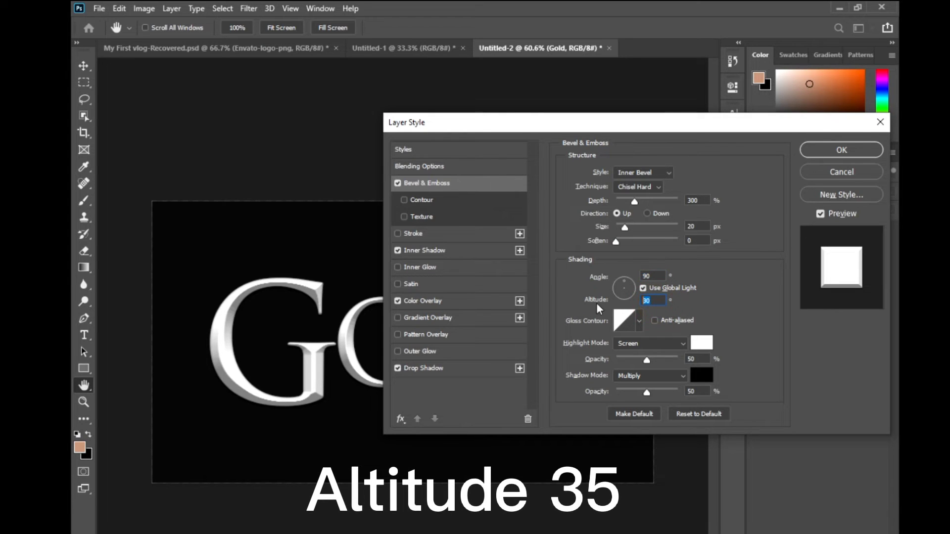
text(35)
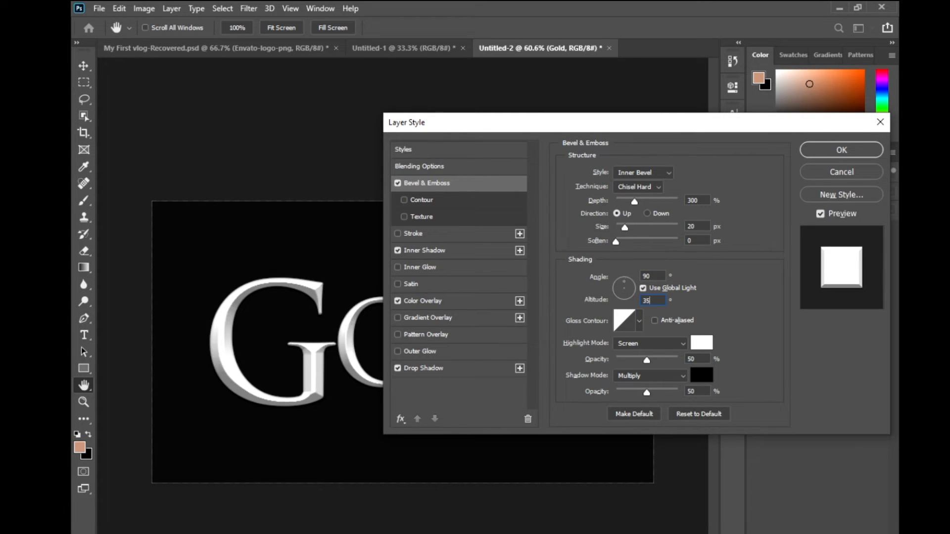
click(640, 322)
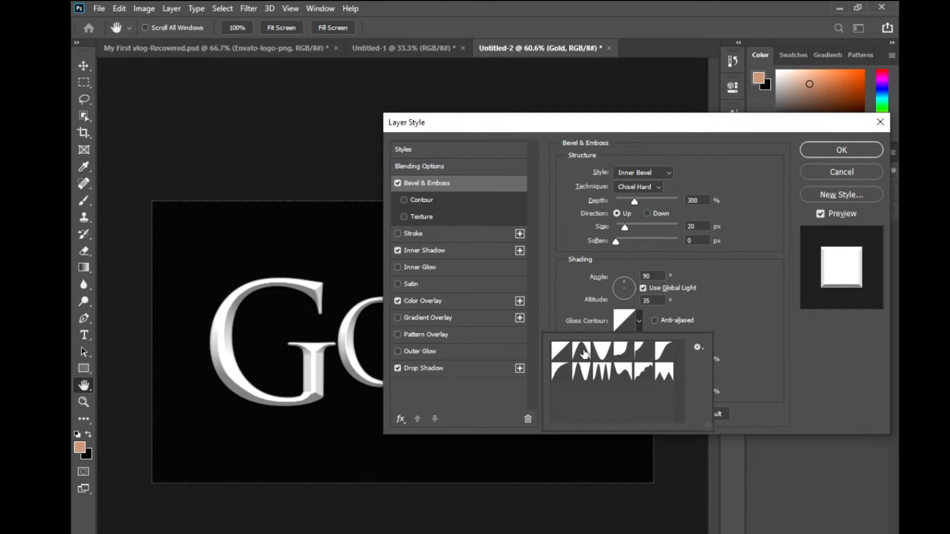
Apply the peaked gloss contour and set the bevel highlight mode to Linear Dodge (Add)
click(584, 353)
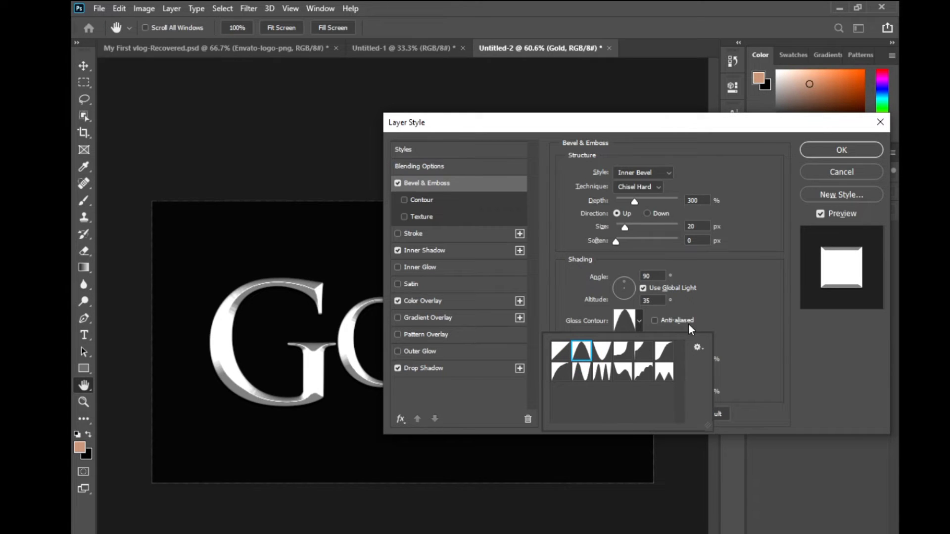
click(708, 314)
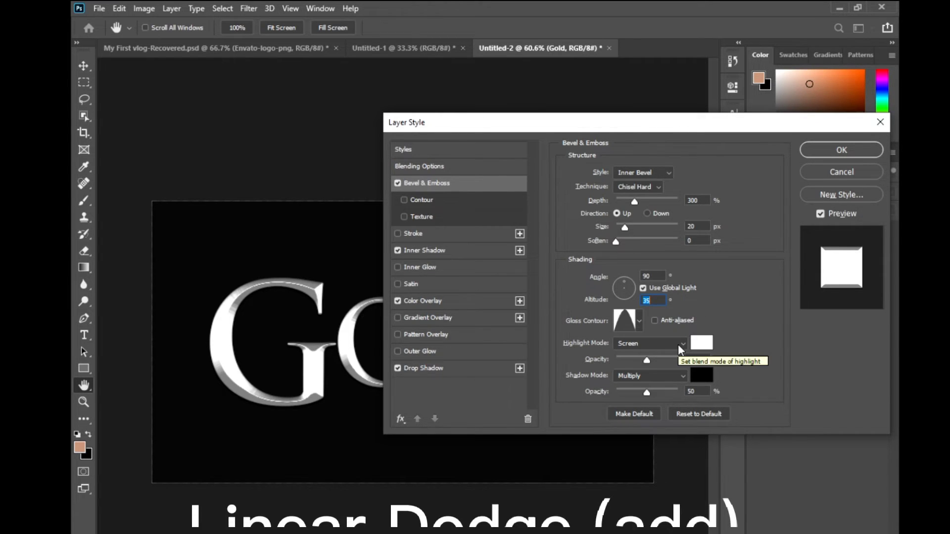
click(681, 349)
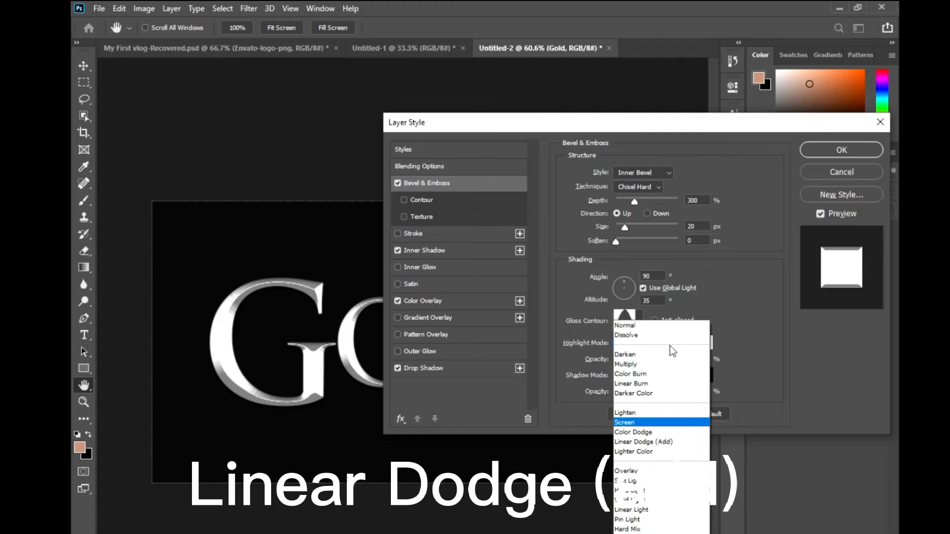
click(666, 442)
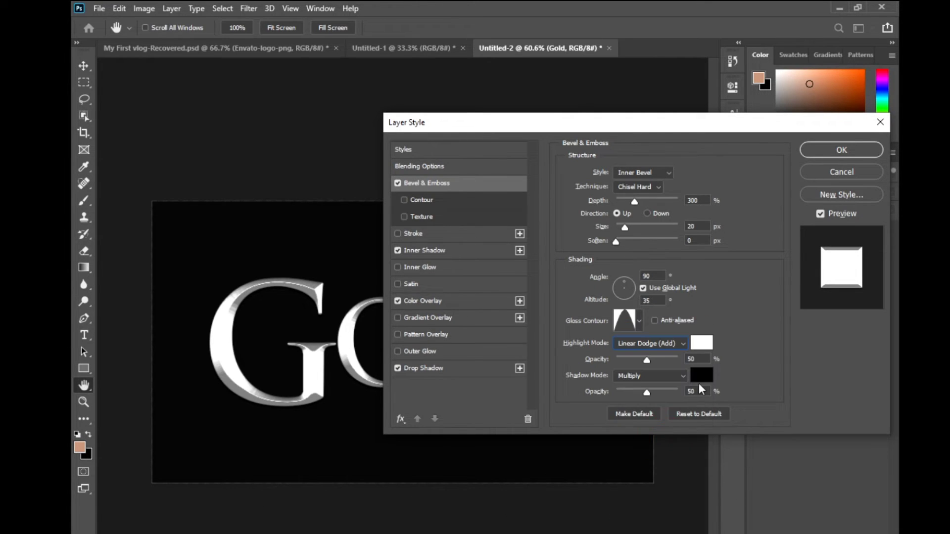
Set bevel highlight opacity to 64% and shadow opacity to 60%
double_click(692, 359)
text(64)
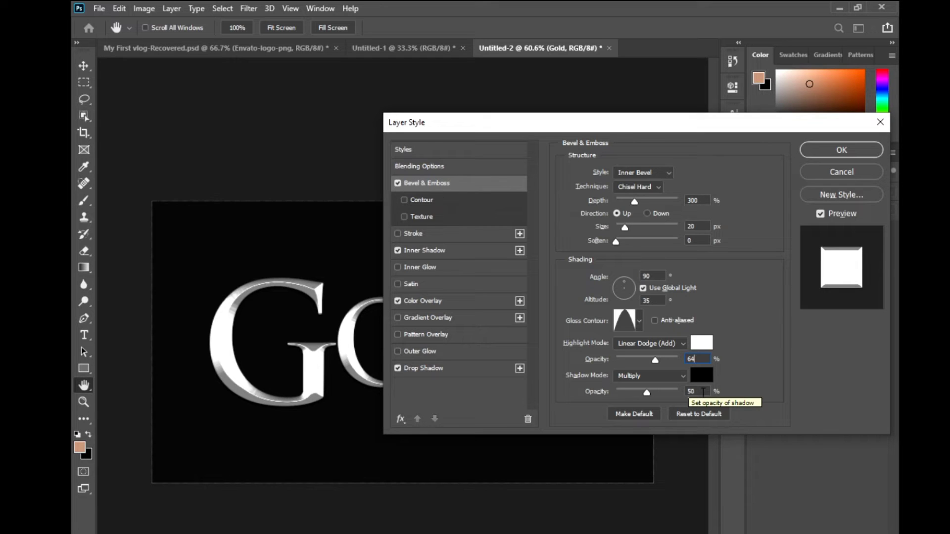
double_click(696, 392)
text(60)
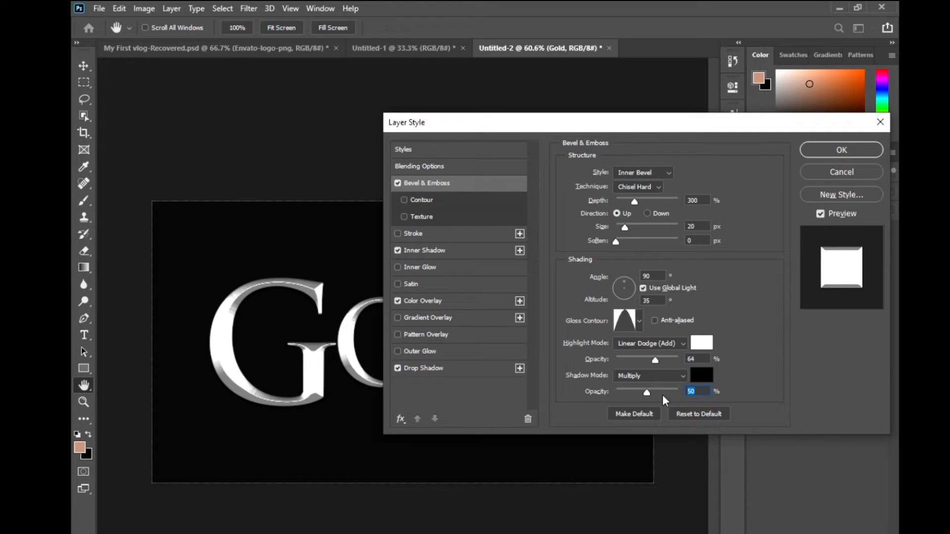
click(462, 251)
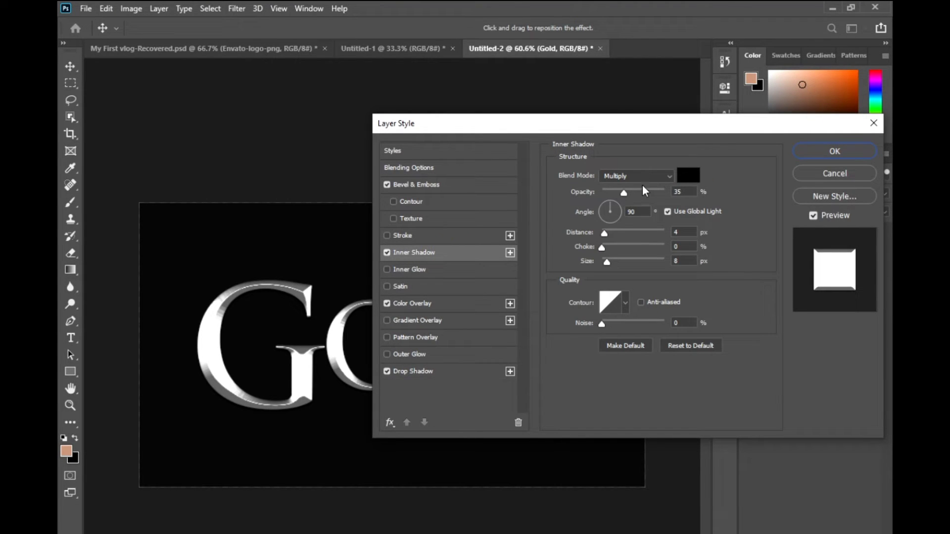
Set the inner shadow to Normal blending at 40% opacity
double_click(687, 191)
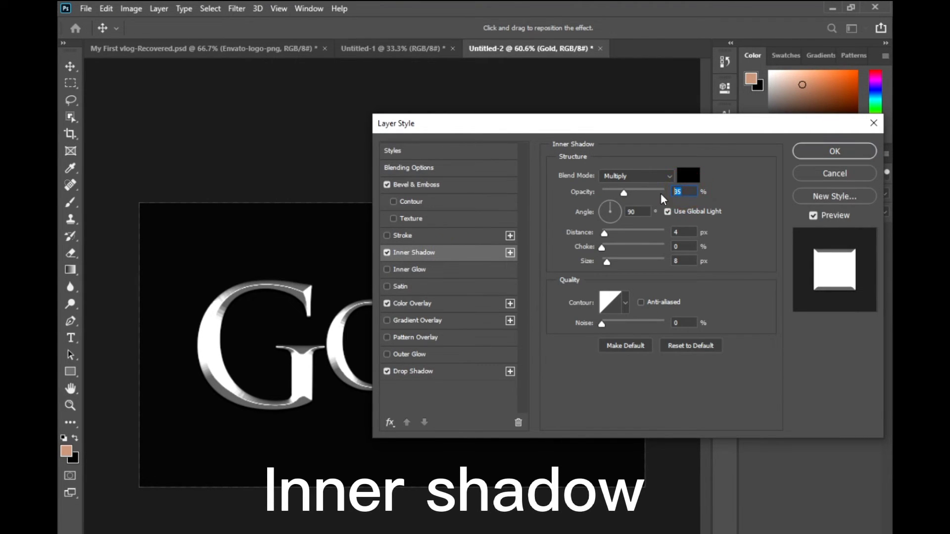
text(40)
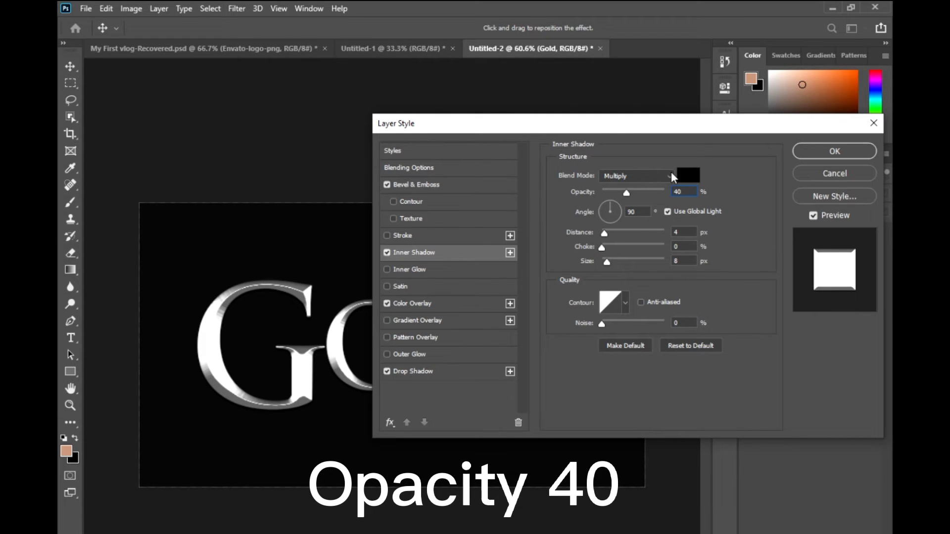
click(658, 175)
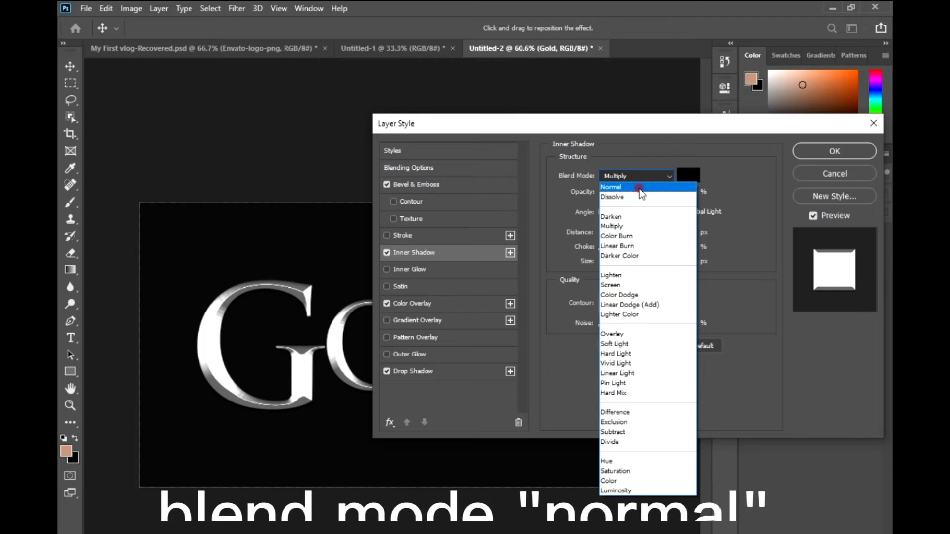
click(639, 188)
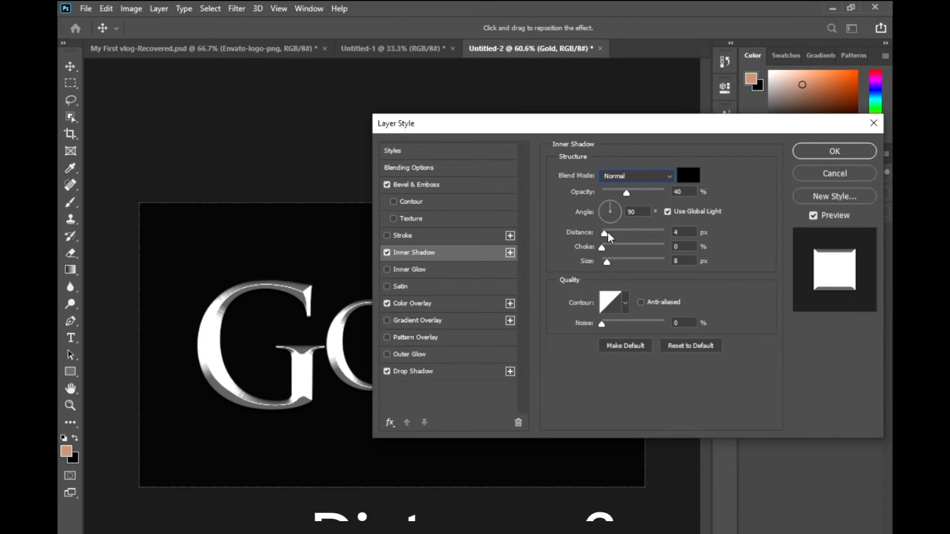
Give the inner shadow 6 px distance, 0% choke, 8 px size and a curved contour
double_click(678, 232)
text(0)
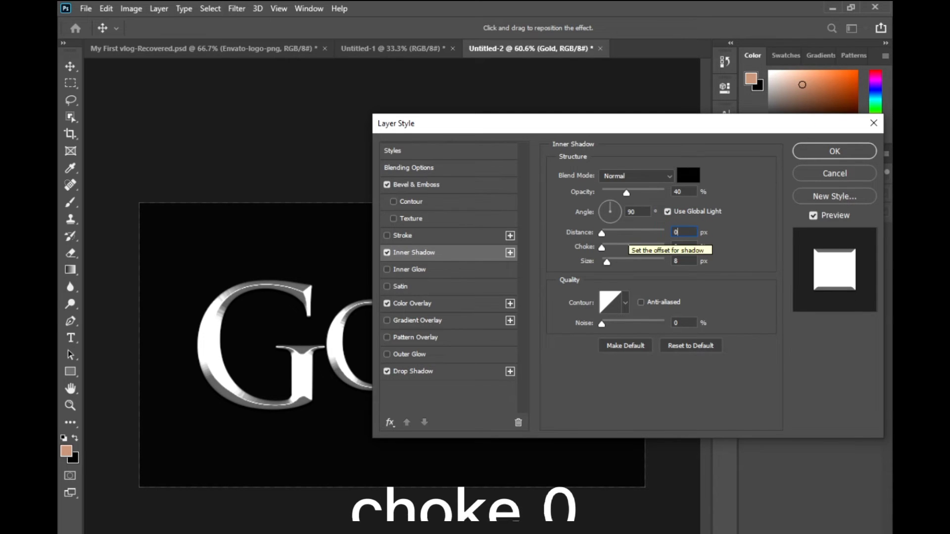
key(BackSpace)
text(6)
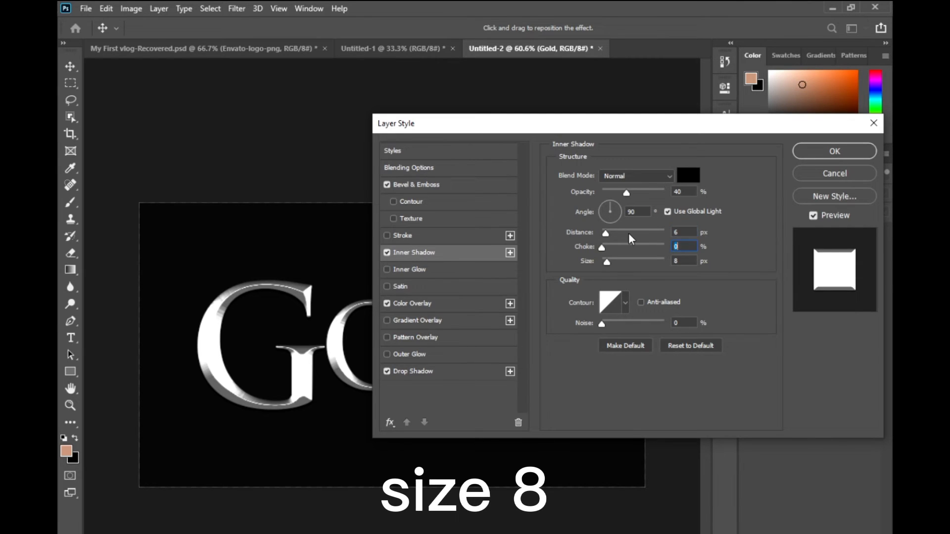
double_click(688, 260)
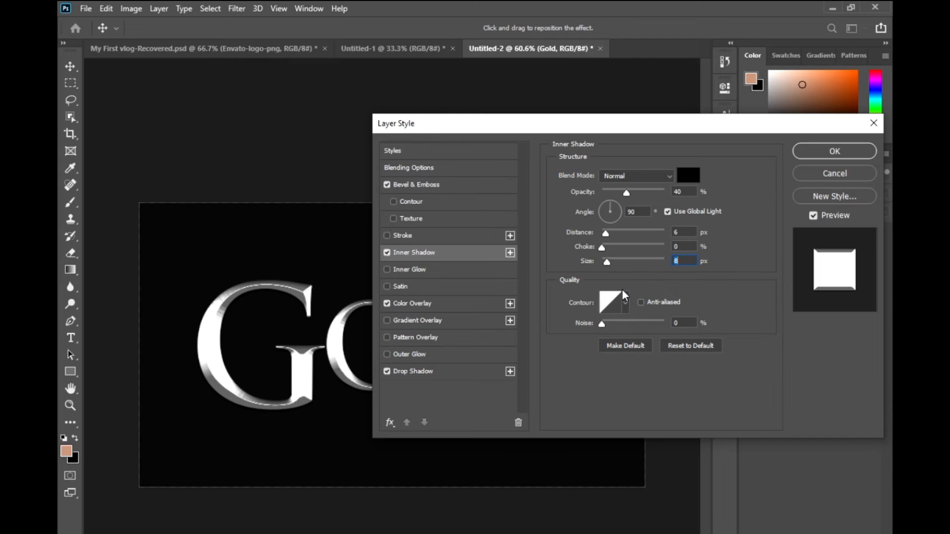
click(626, 303)
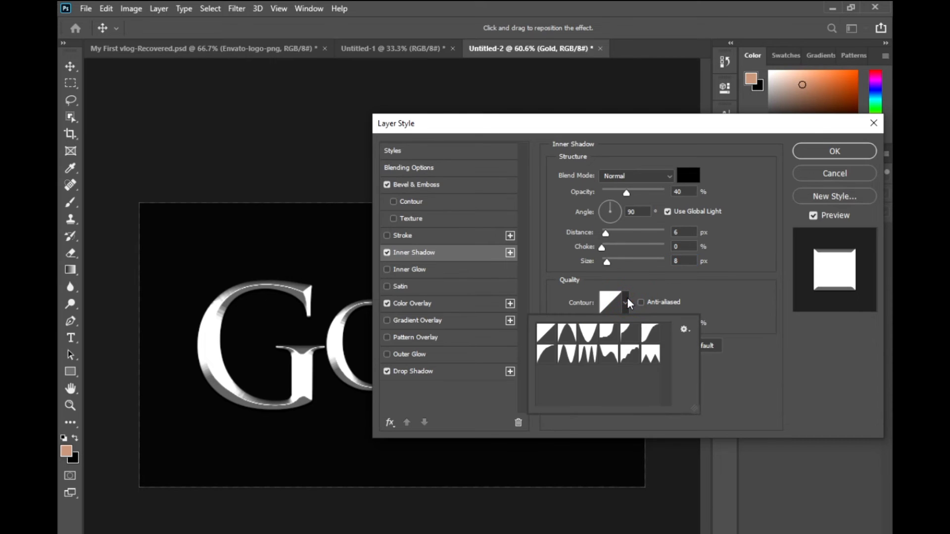
click(549, 354)
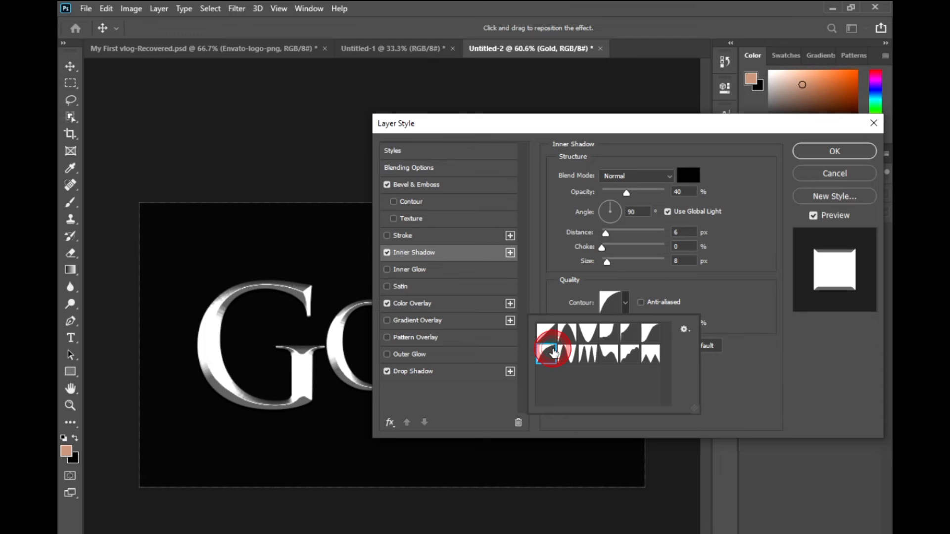
click(728, 281)
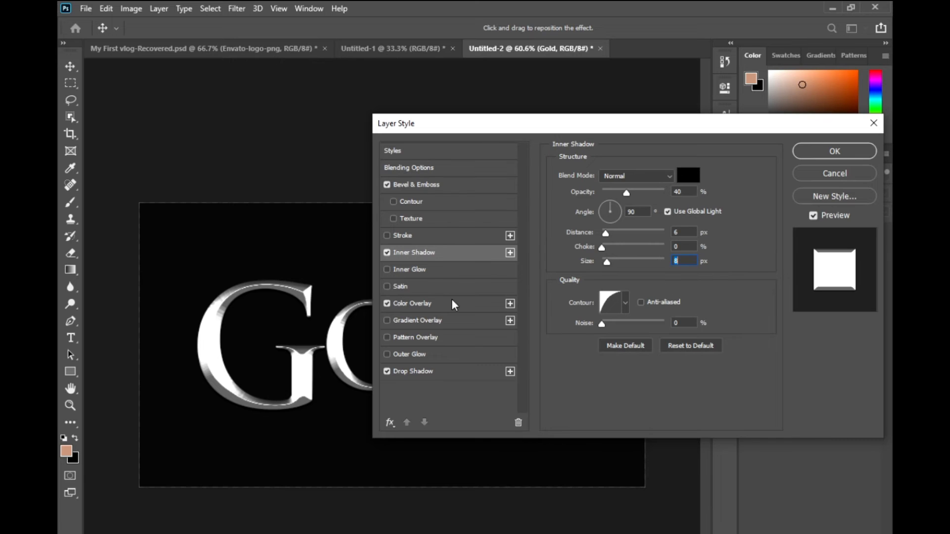
click(452, 303)
Change the Color Overlay colour to hex ff9c00 orange-gold
click(680, 179)
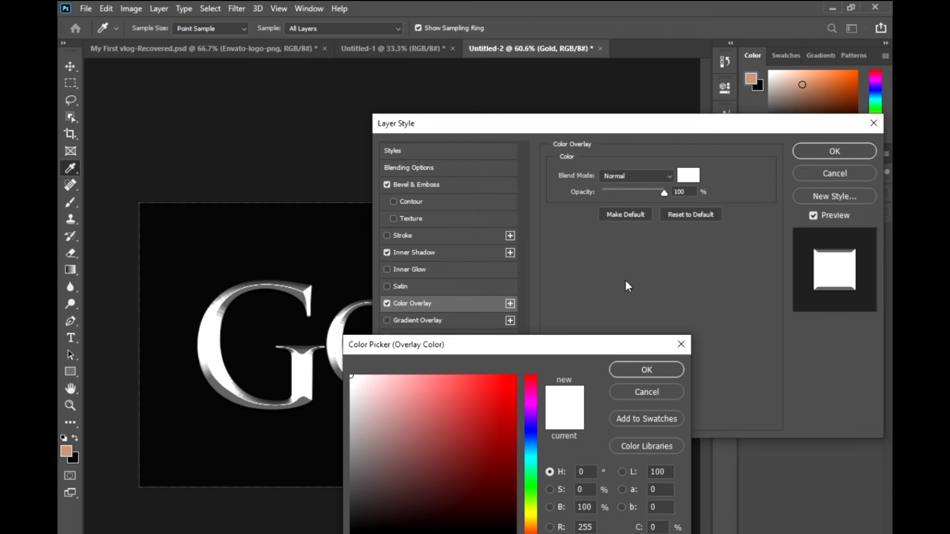
drag(571, 352, 601, 259)
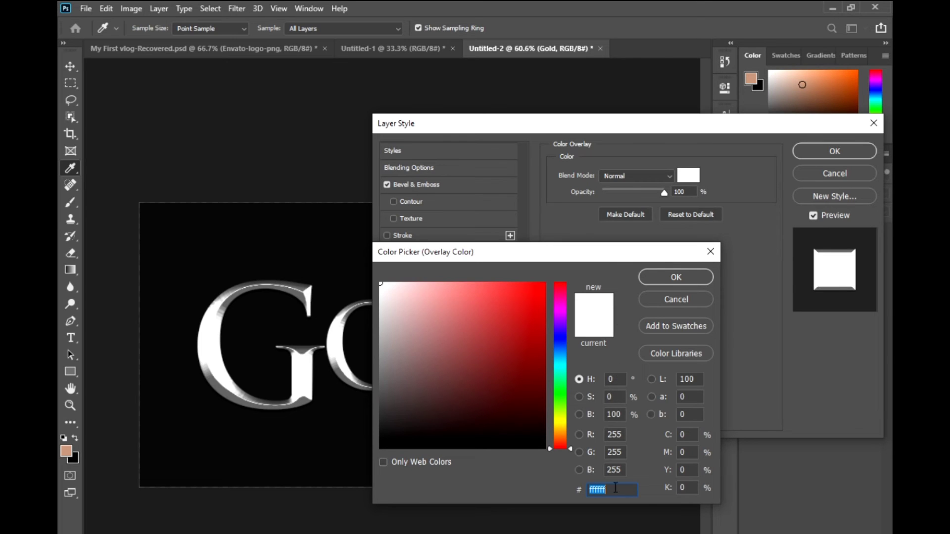
key(BackSpace)
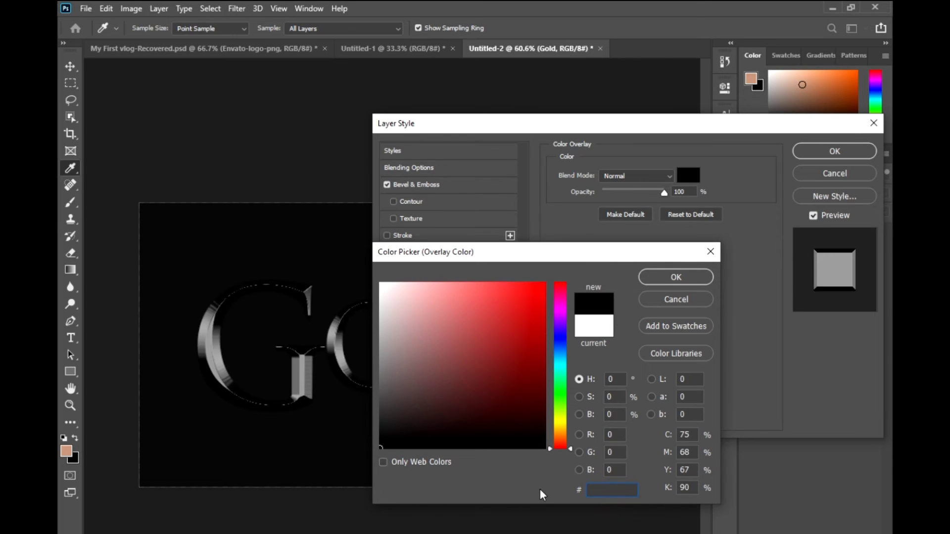
text(ff)
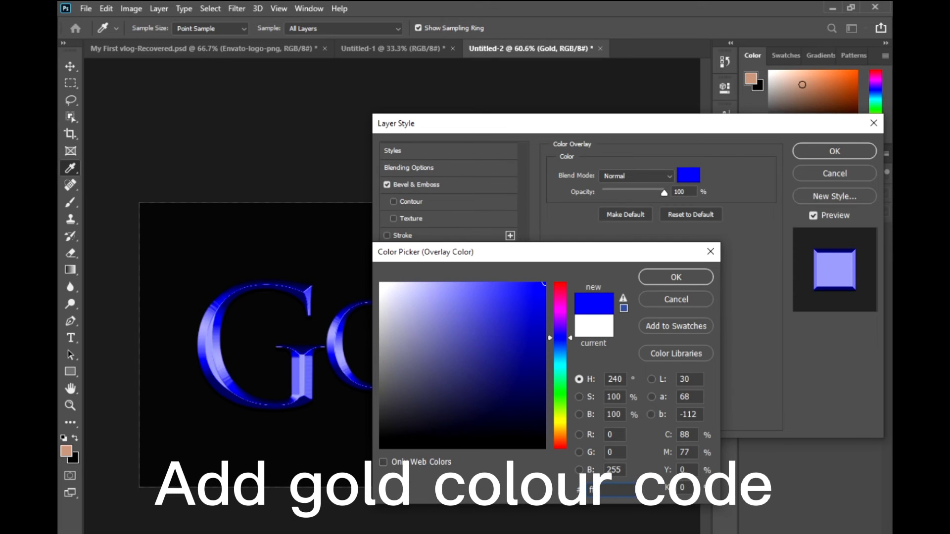
text(ff99)
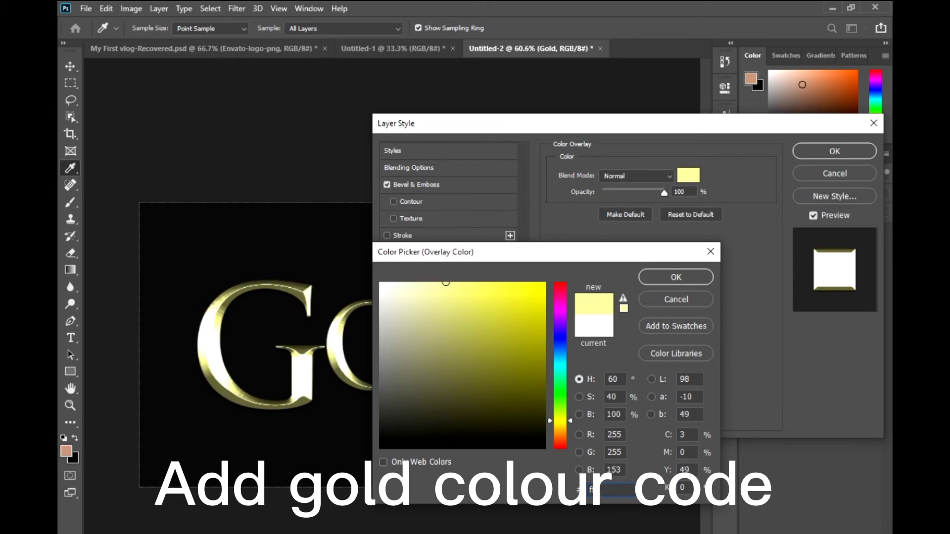
key(BackSpace)
text(c0)
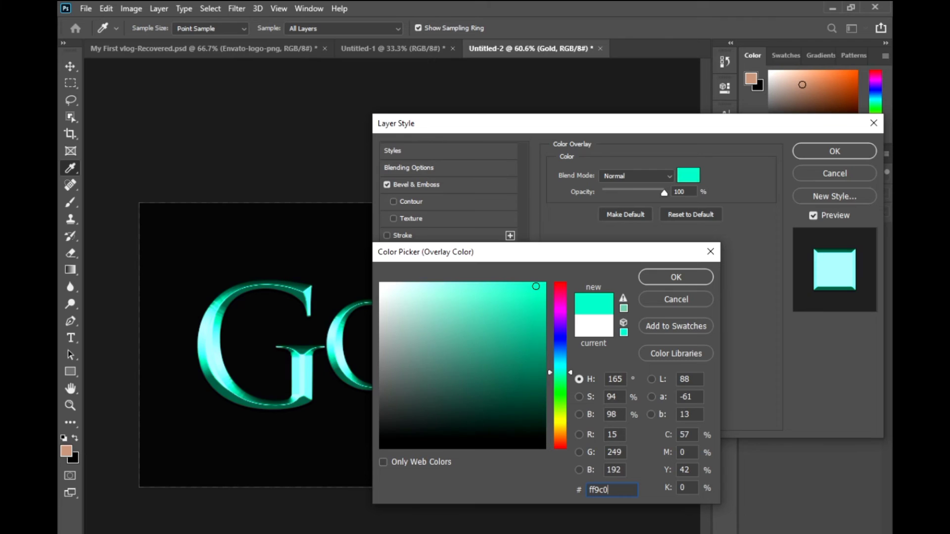
text(0)
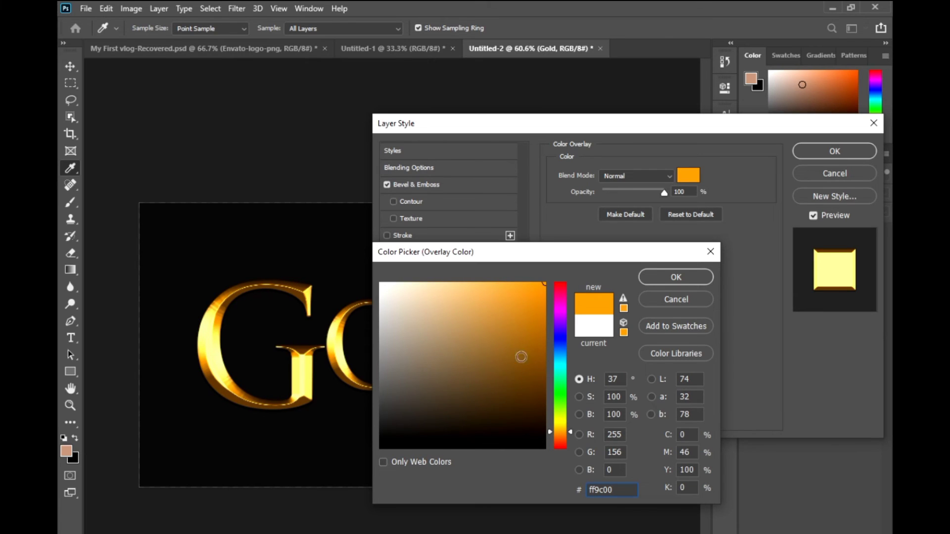
mouse_move(539, 292)
mouse_down()
mouse_move(500, 315)
mouse_move(547, 282)
mouse_up()
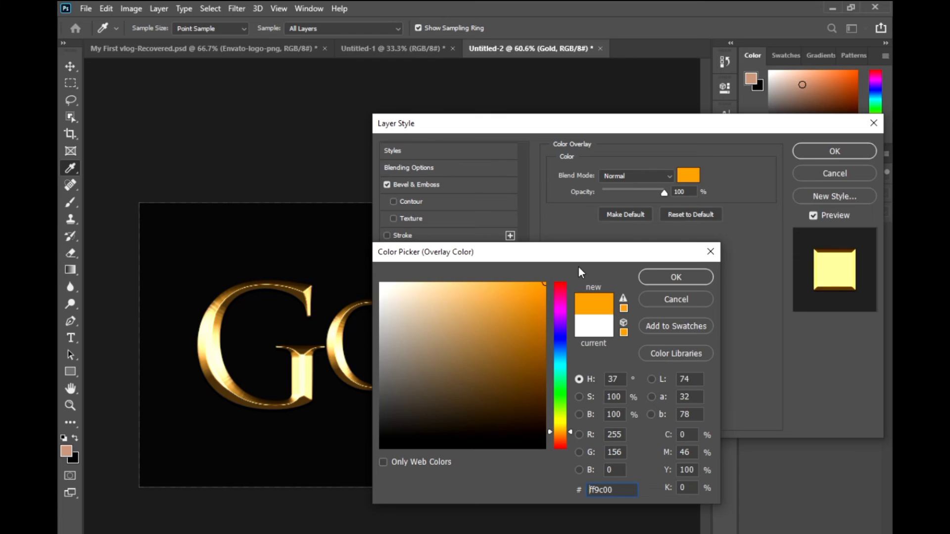
click(649, 279)
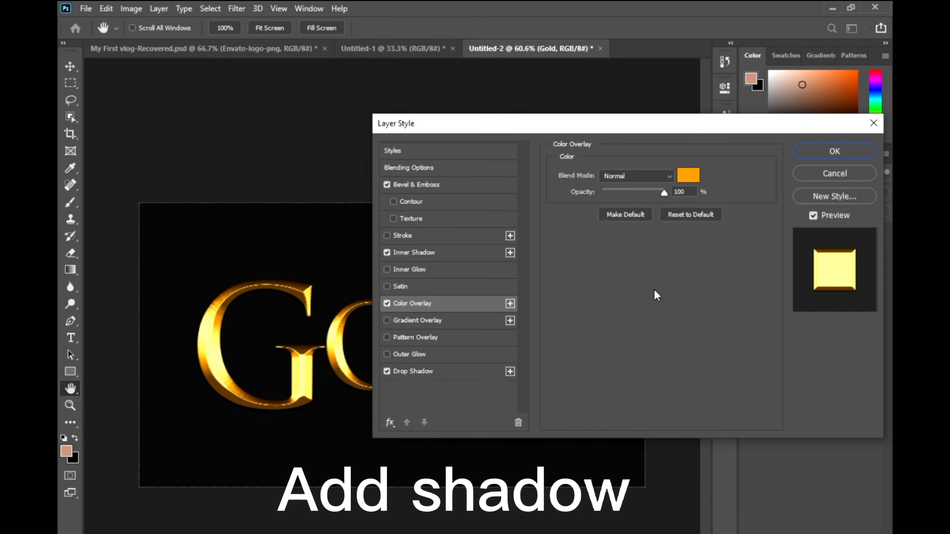
Give the GOLD text's Drop Shadow 80% opacity, 0 px distance and 28 px size
click(440, 374)
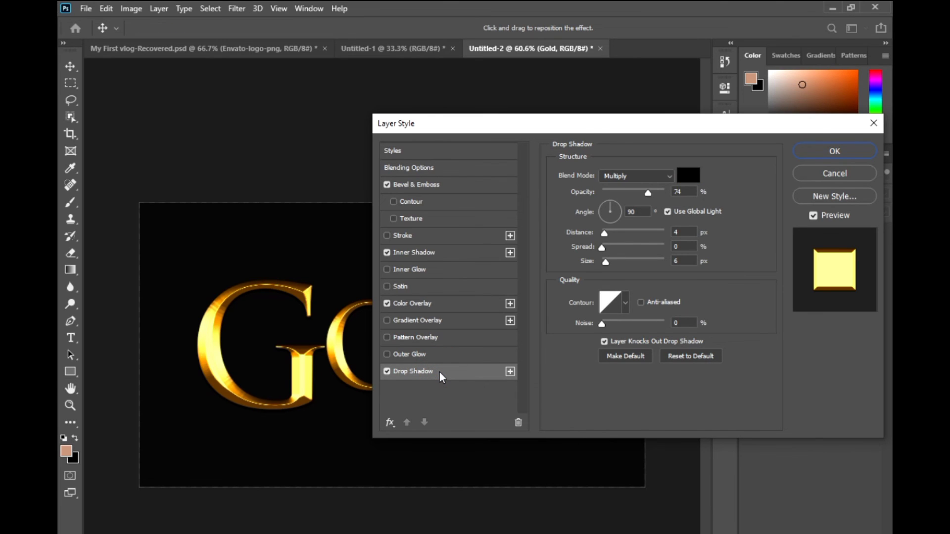
double_click(685, 192)
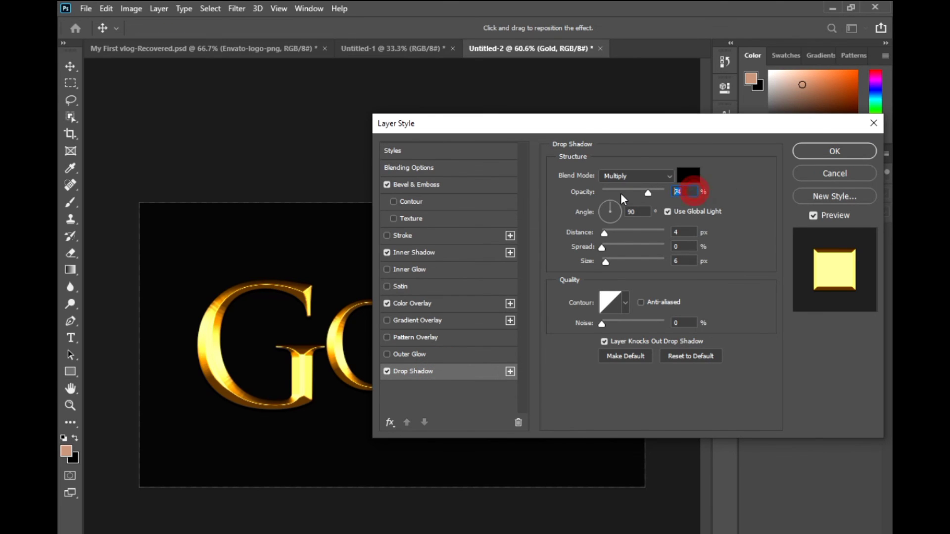
text(80)
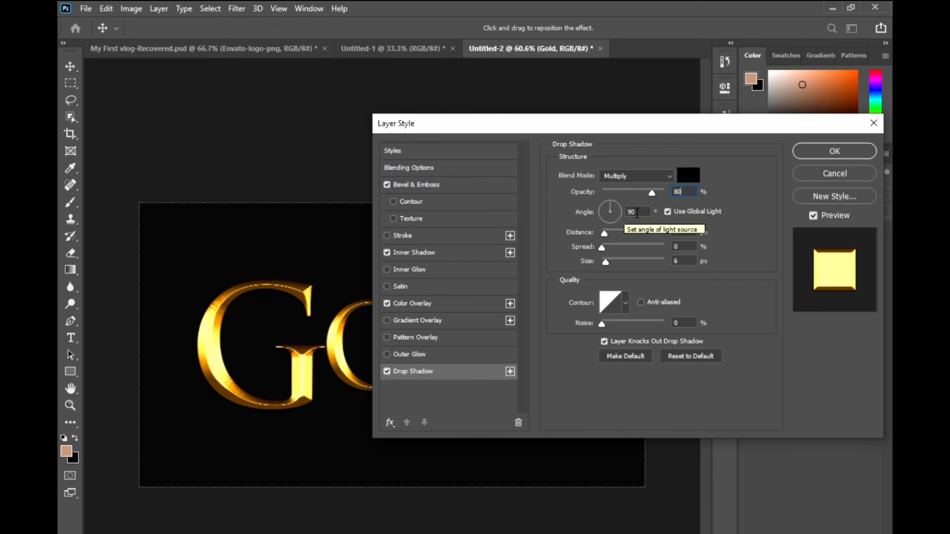
click(737, 231)
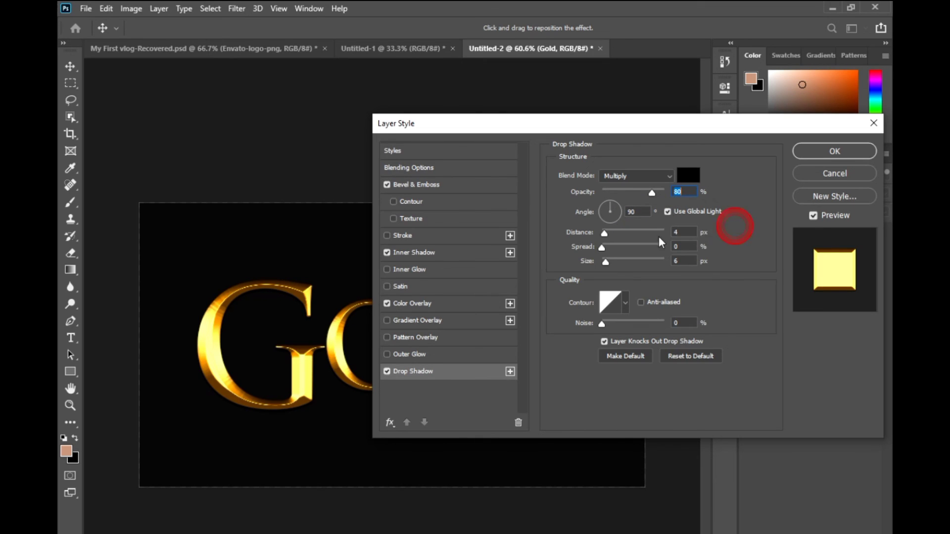
double_click(679, 232)
text(0)
double_click(686, 261)
text(28)
Confirm the Layer Style so Bevel & Emboss, Inner Shadow, Color Overlay and Drop Shadow apply to GOLD
click(824, 152)
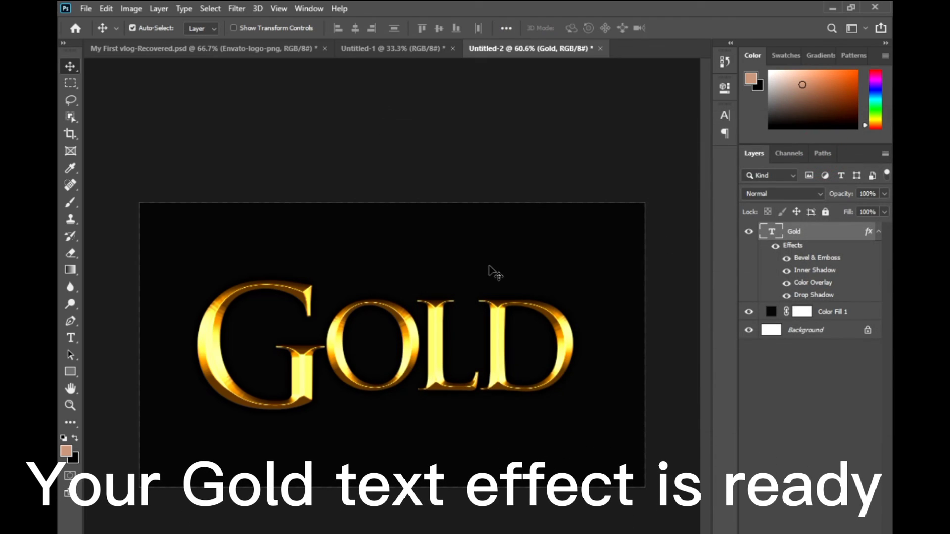